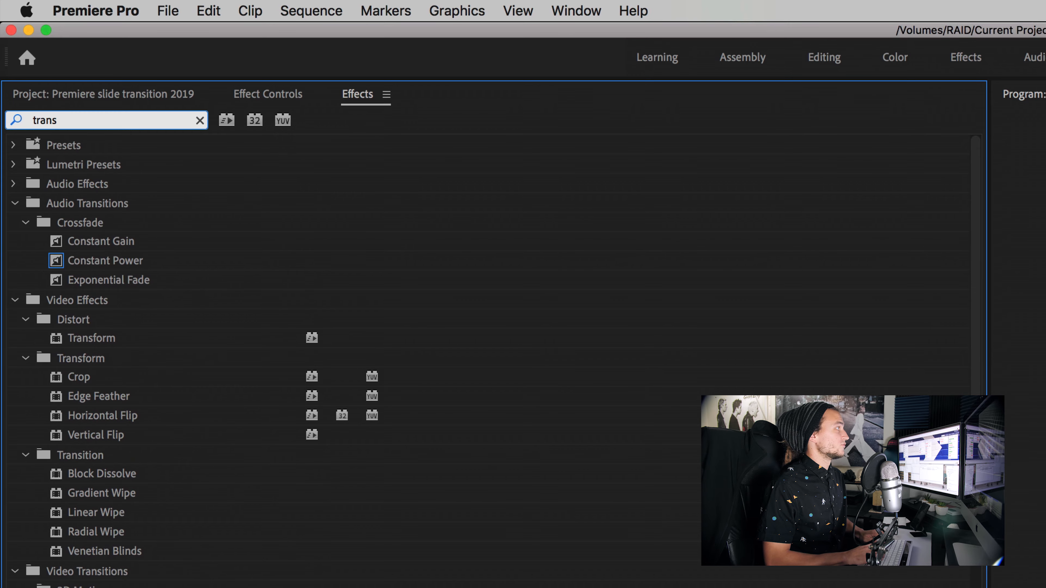
Apply the Transform effect to the second clip on Video 1 and test its vertical Position, undoing the test shift
drag(92, 338, 199, 487)
click(110, 39)
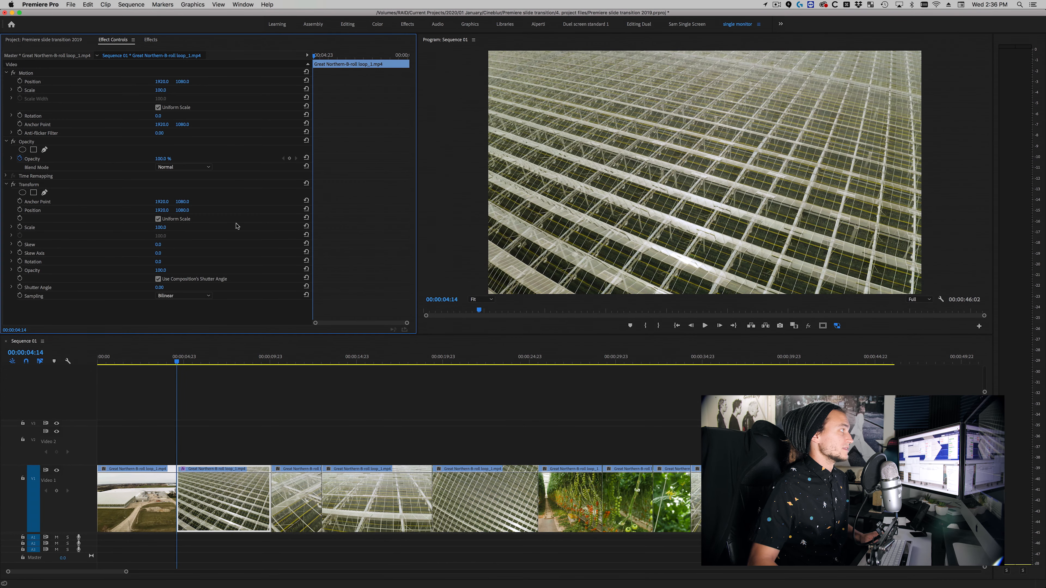
drag(183, 210, 473, 210)
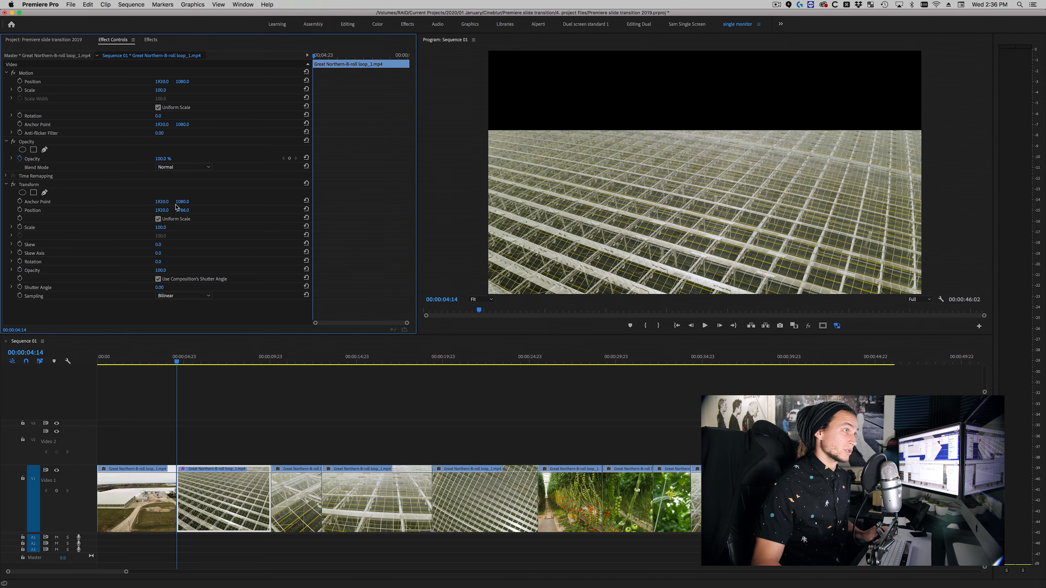
key(super+z)
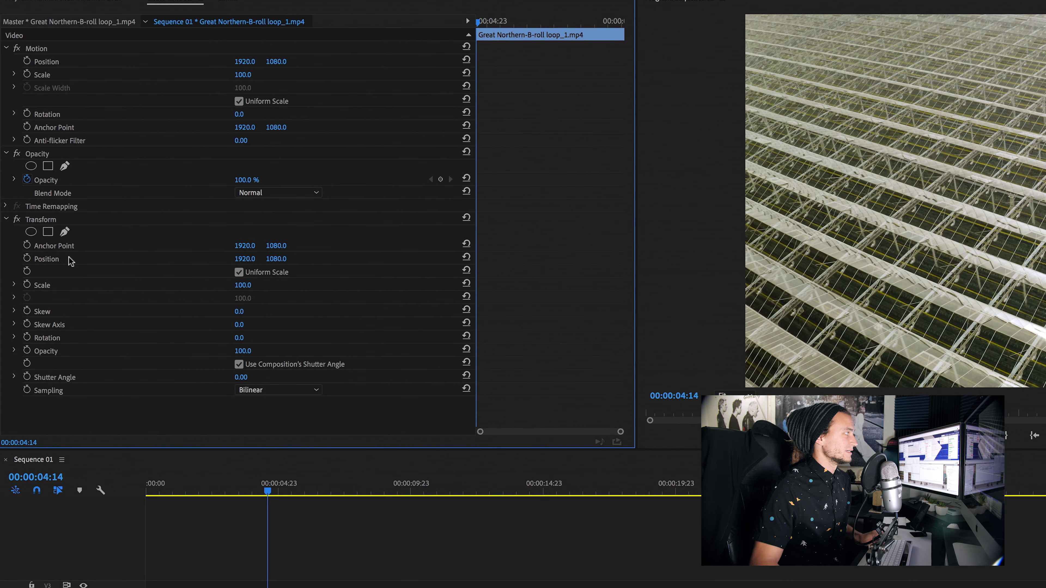
Add Transform Position keyframes at 00:00:04:14 and 00:00:05:04, both at 1920, 1080
click(26, 258)
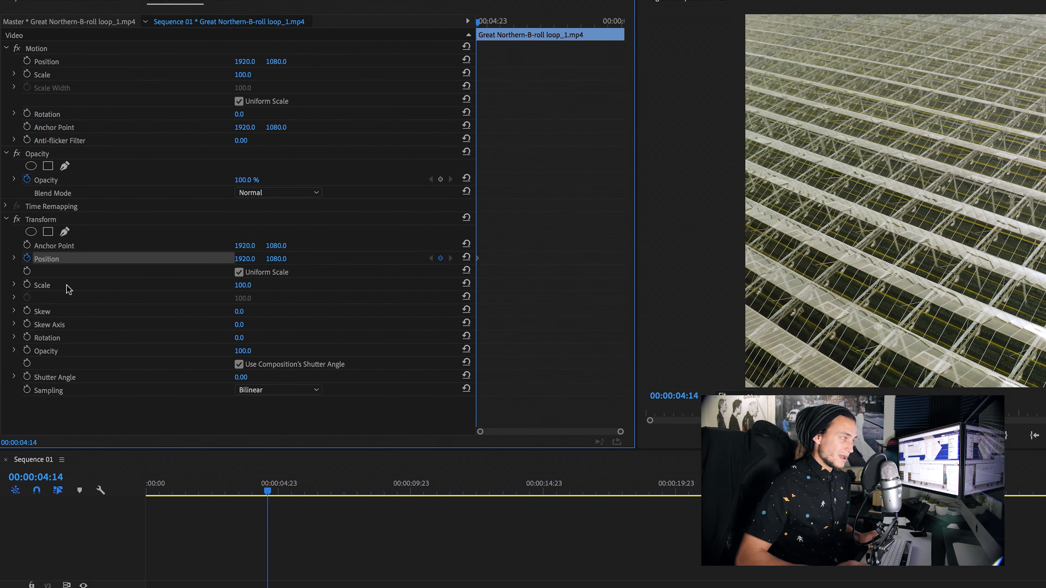
click(440, 258)
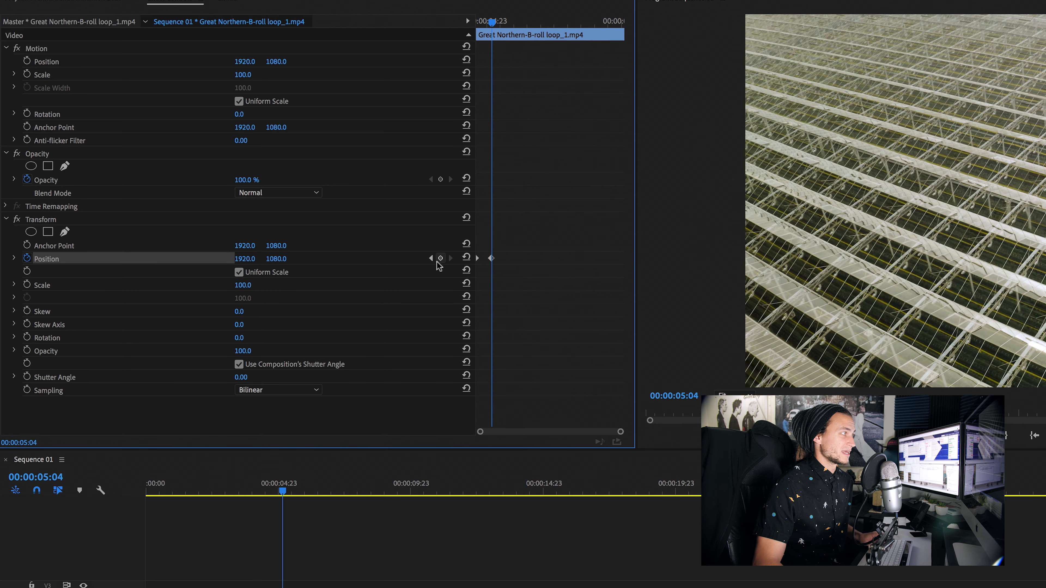
Set the first Position keyframe's vertical value to 3240 so the clip starts out of frame, and play back the slide
click(430, 258)
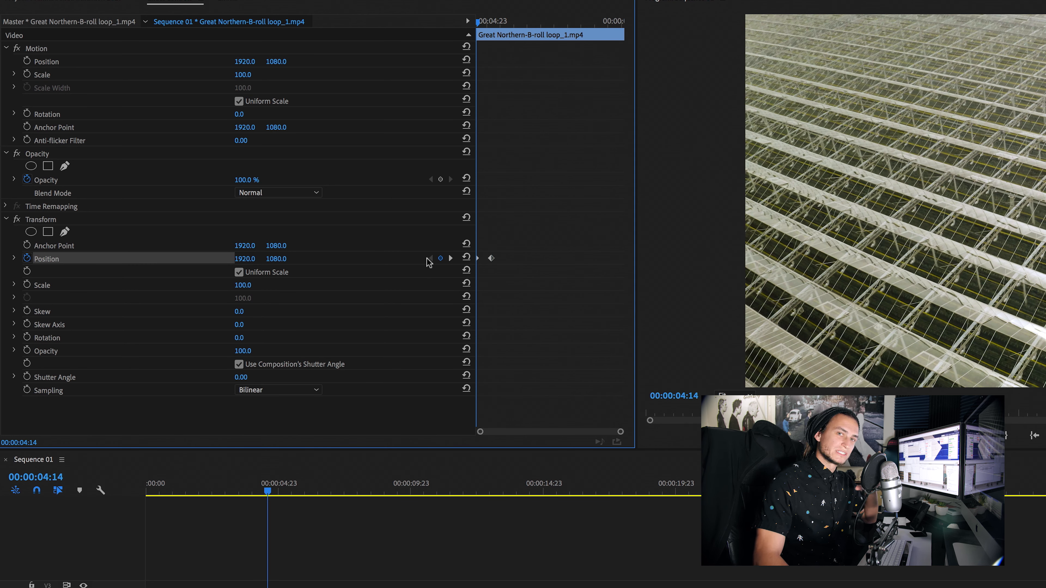
drag(276, 258, 658, 259)
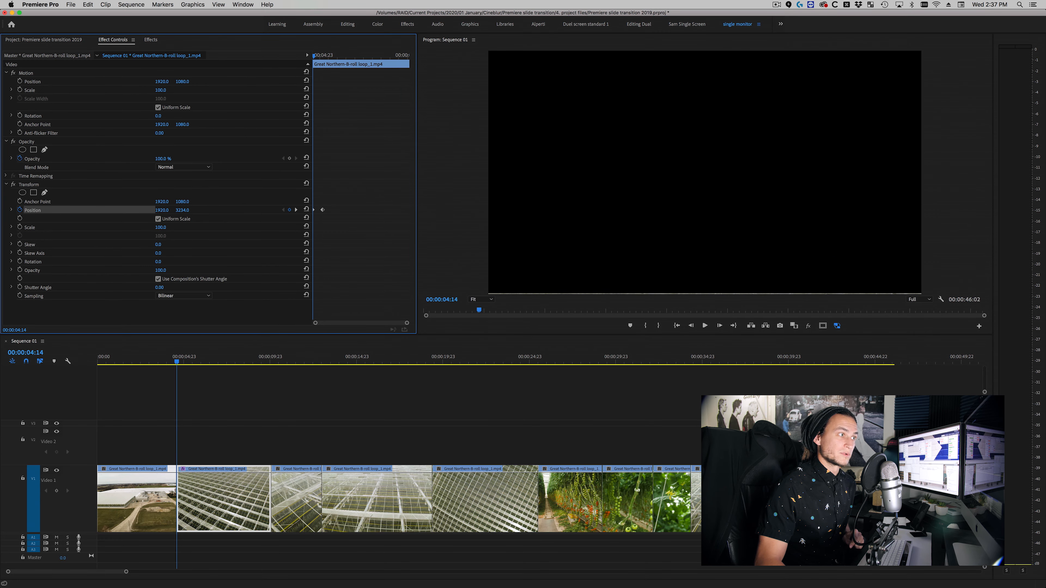
drag(182, 210, 187, 210)
click(182, 210)
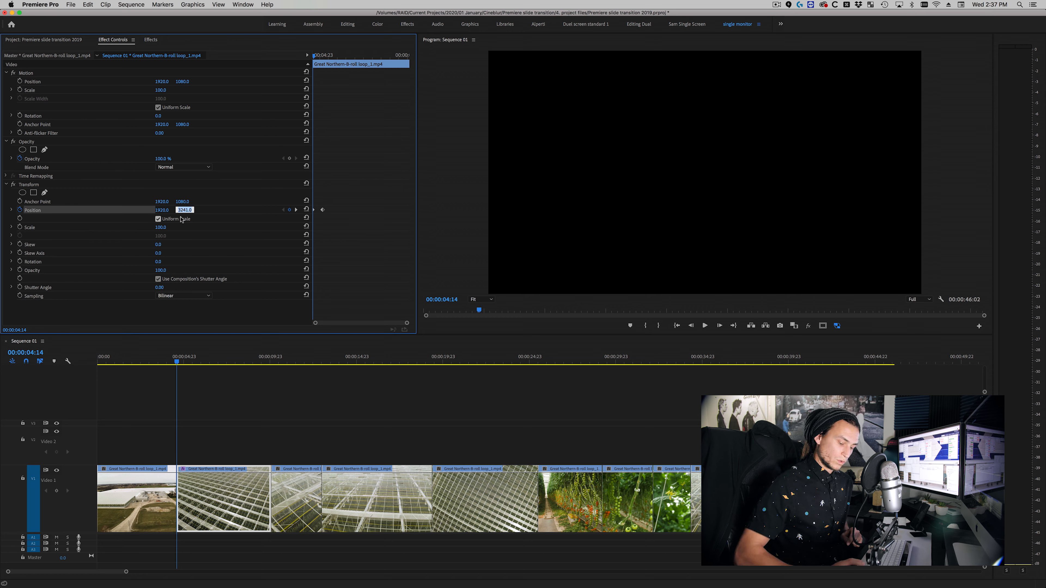
key(Return)
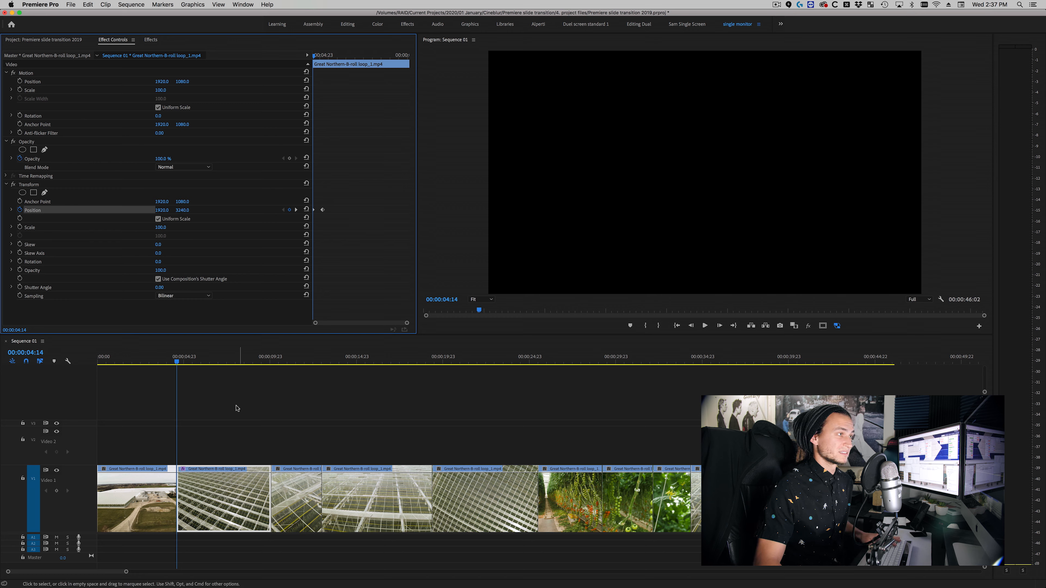
key(space)
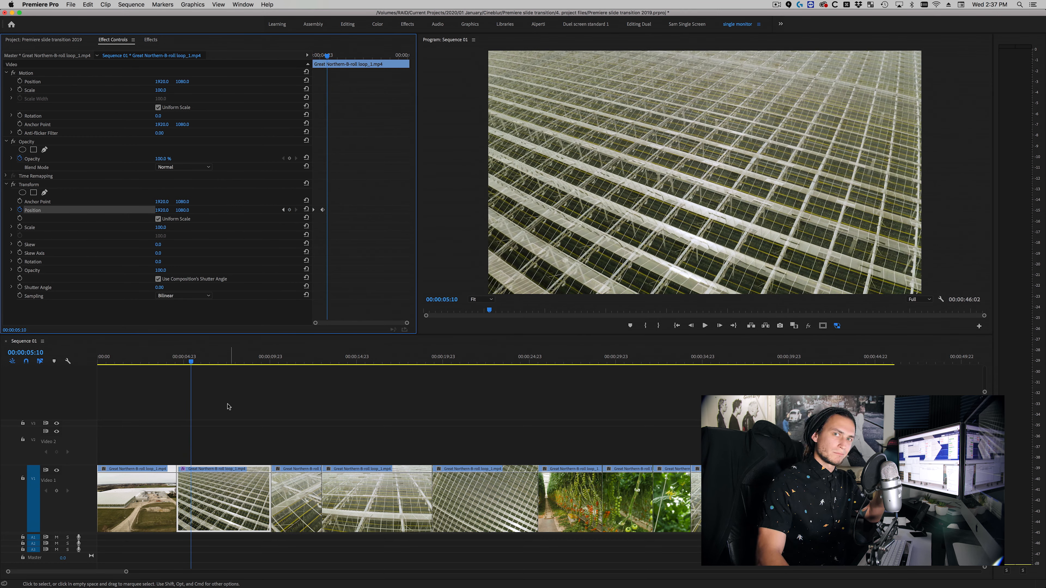
Shape the Position velocity graph from the second keyframe so the slide starts fast and eases gradually into its end
key(equal)
key(equal)
key(equal)
scroll(334, 292, left, 3)
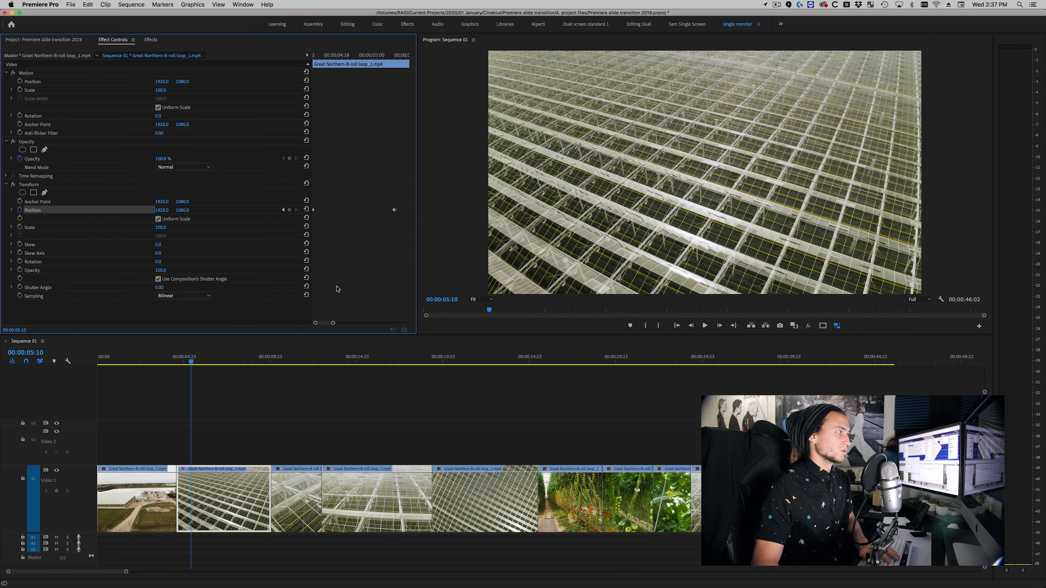
click(394, 210)
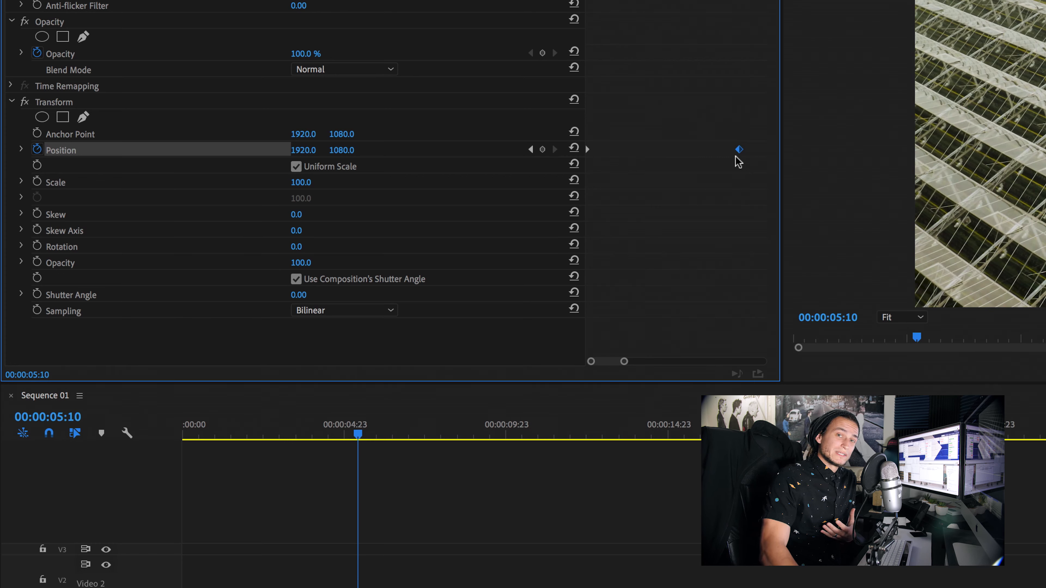
right_click(737, 150)
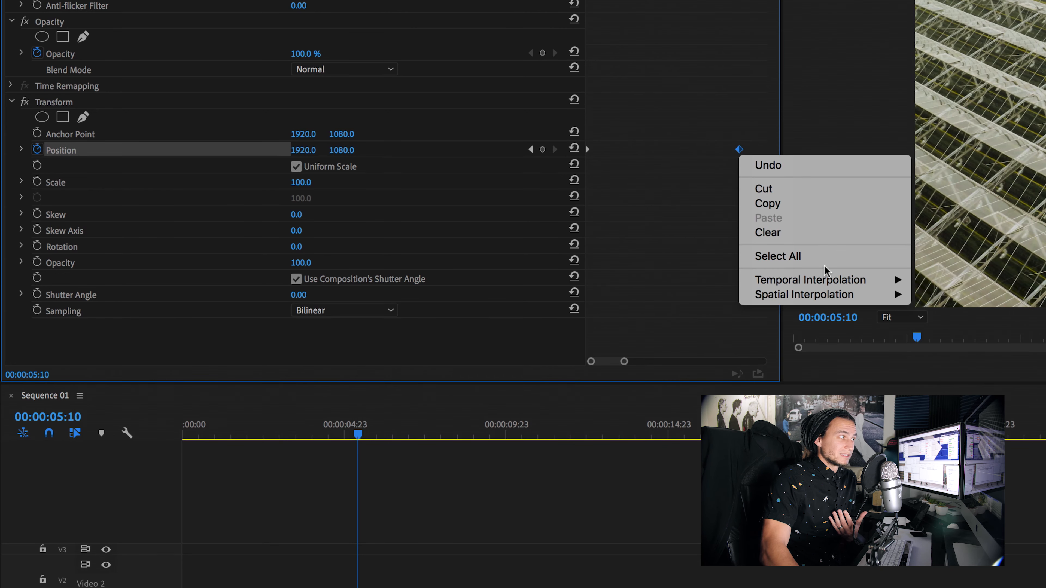
mouse_move(832, 283)
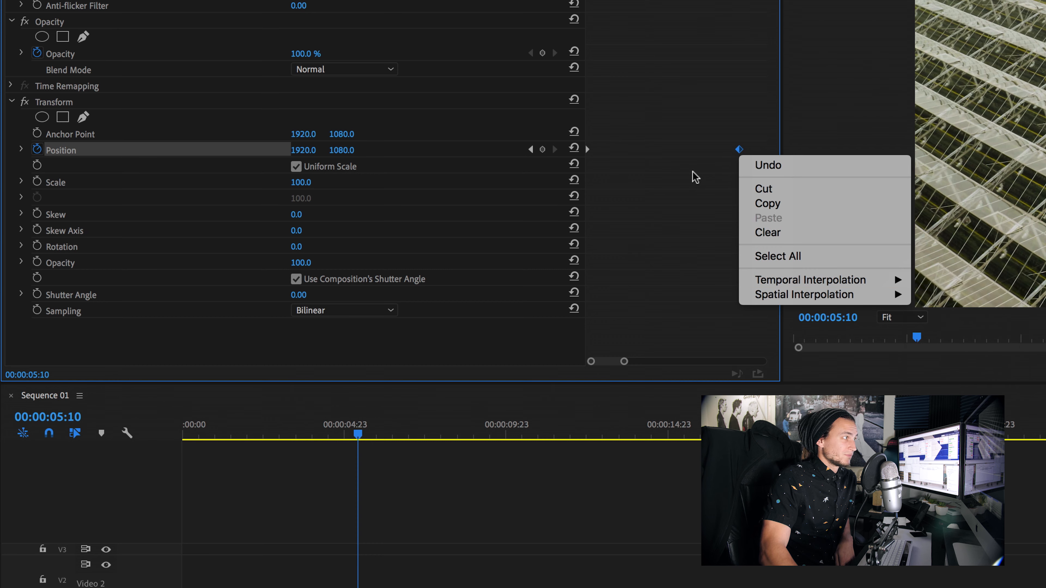
click(695, 180)
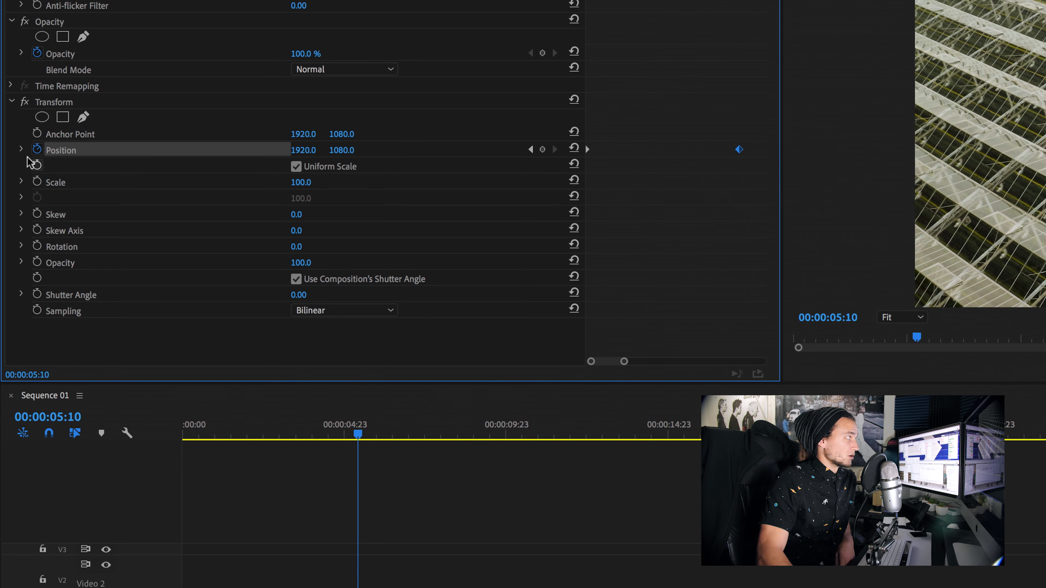
click(21, 150)
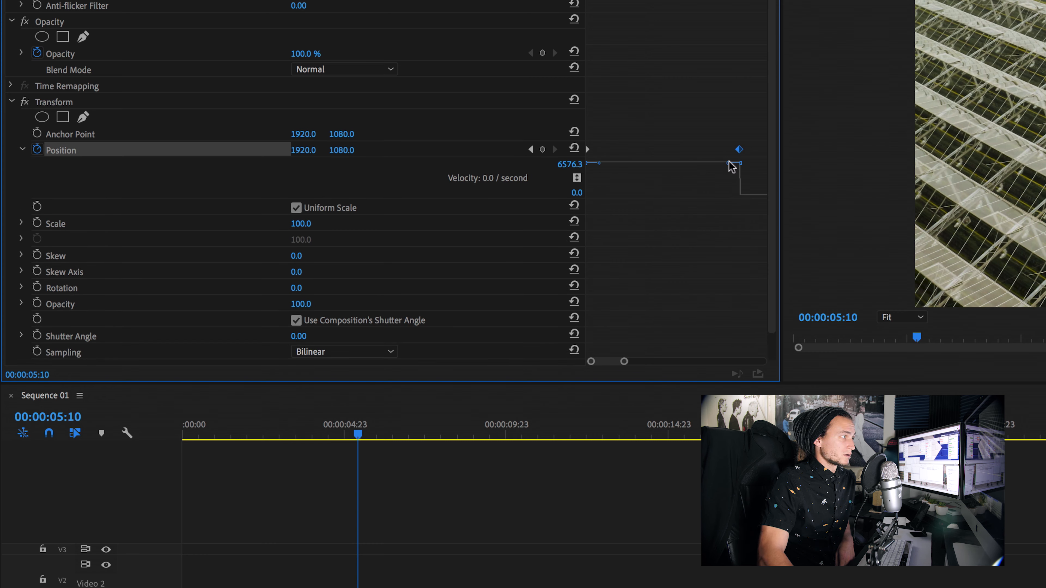
drag(721, 164, 656, 195)
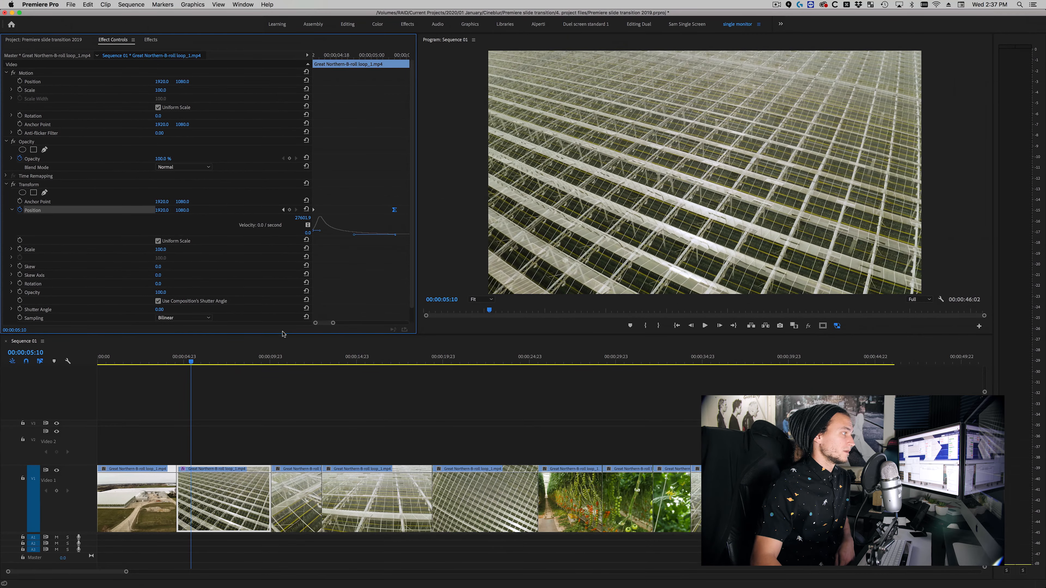
Play back the eased slide from the cut between the first and second clips
click(380, 479)
key(Up)
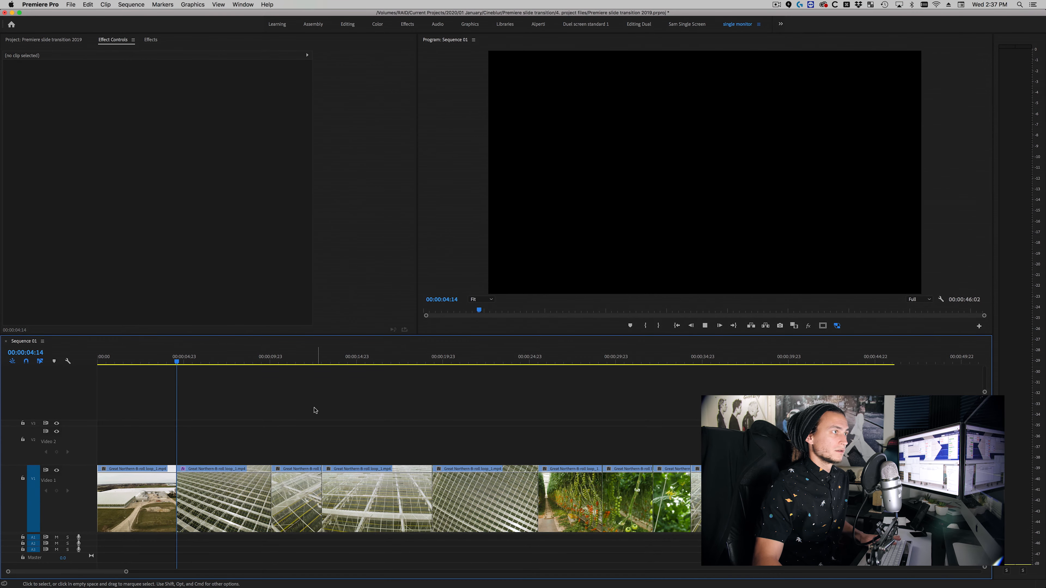
key(space)
key(space)
key(space)
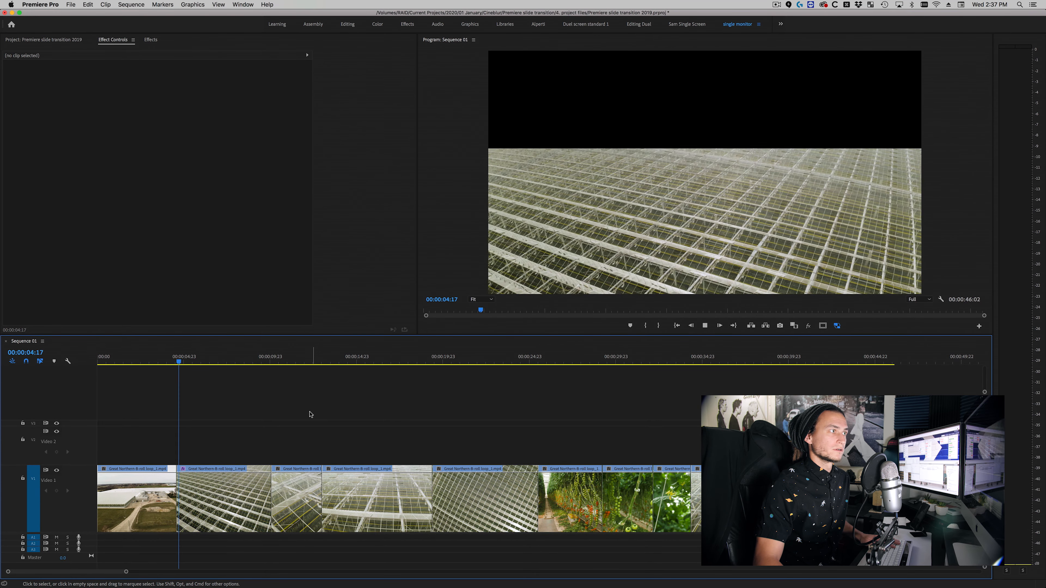
Set the Transform effect's Shutter Angle to 180 on the second clip to add motion blur
click(216, 487)
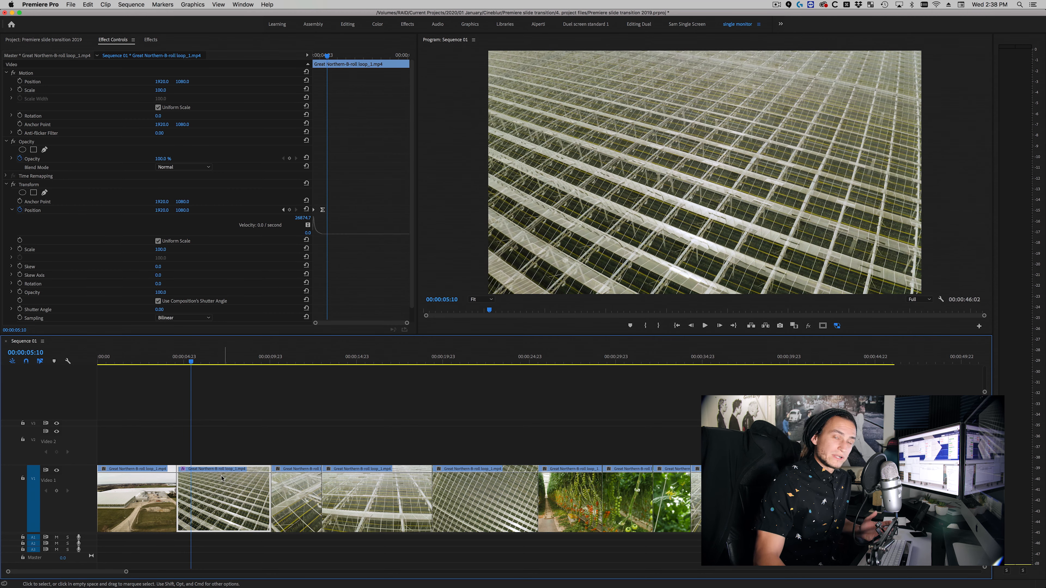
scroll(368, 280, down, 1)
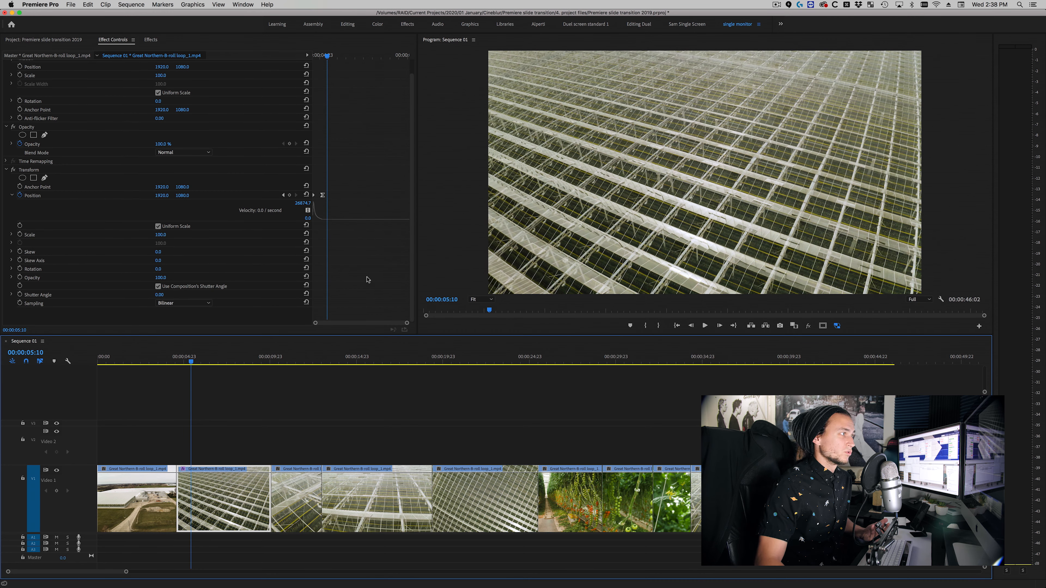
click(169, 296)
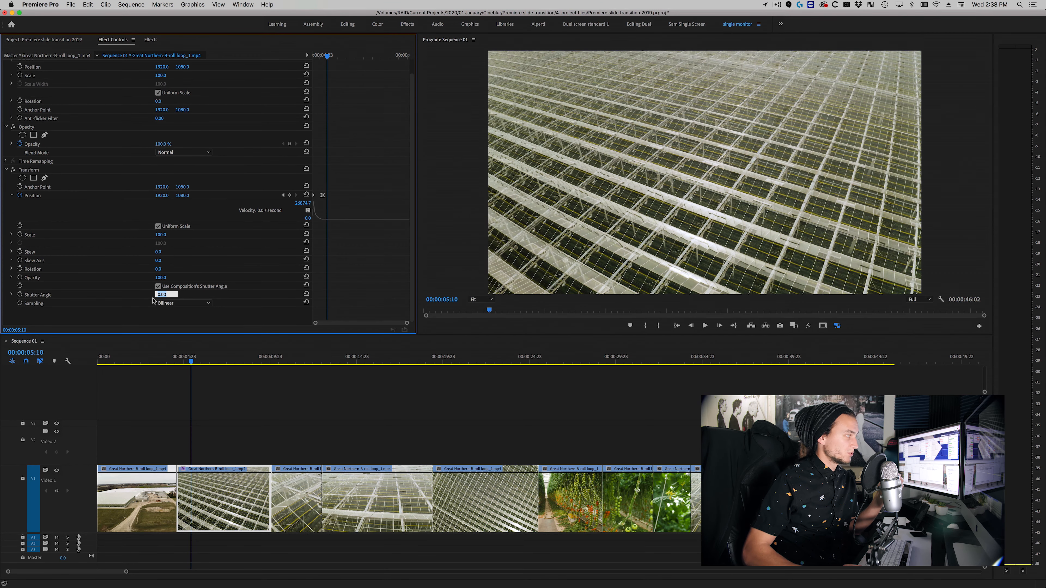
click(221, 421)
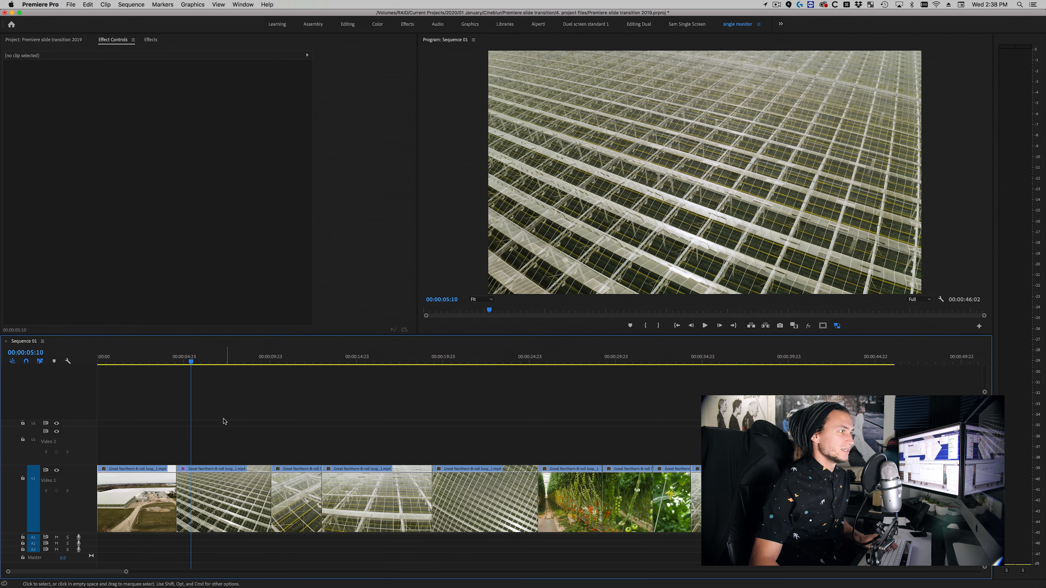
Play back the motion-blurred slide around the cut between the first two clips
key(Up)
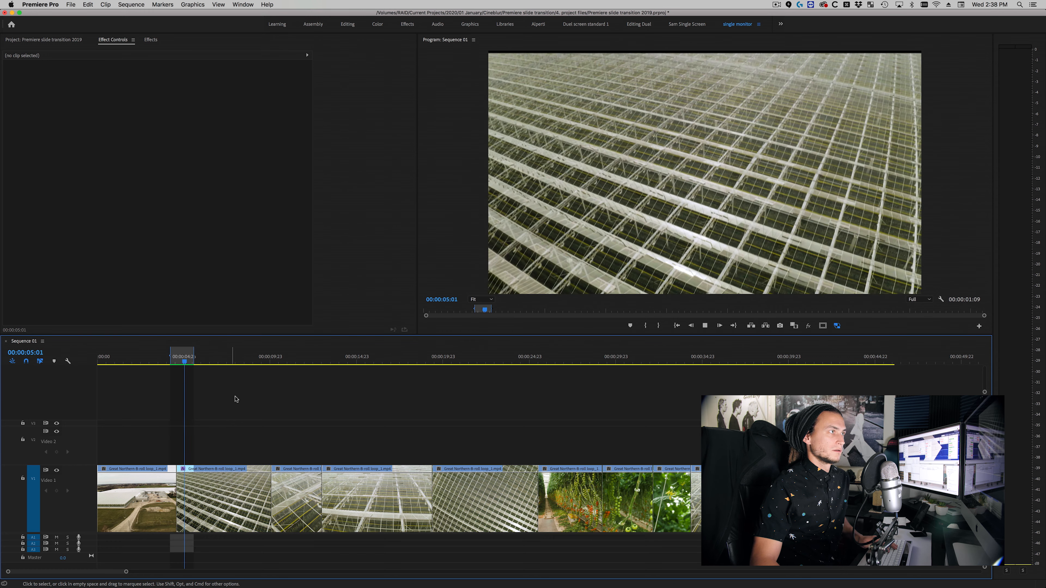
key(Up)
key(space)
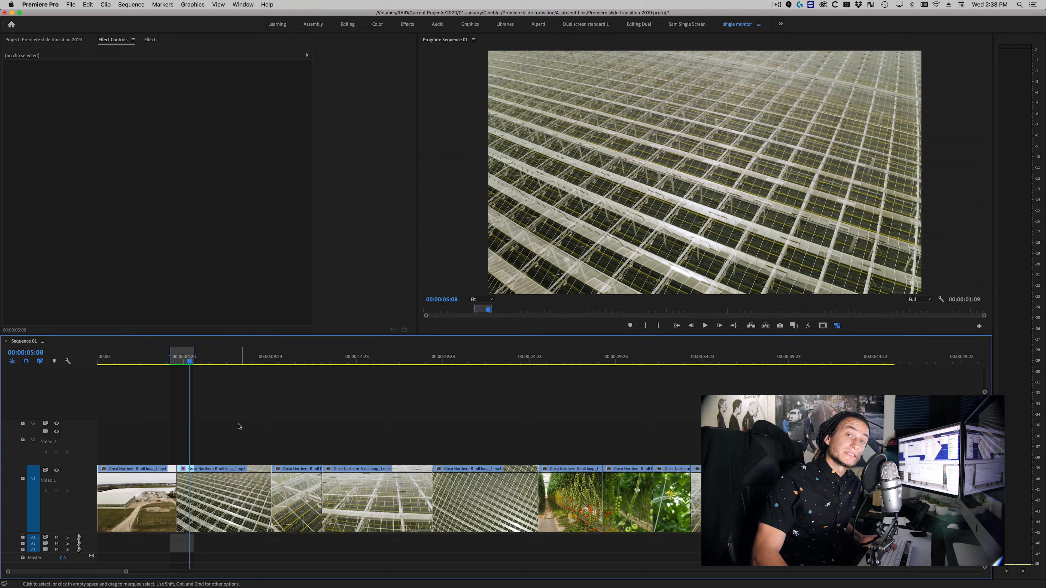
Move the second clip up to Video 2 and nudge it about 15 frames earlier so it overlaps the first clip
click(209, 499)
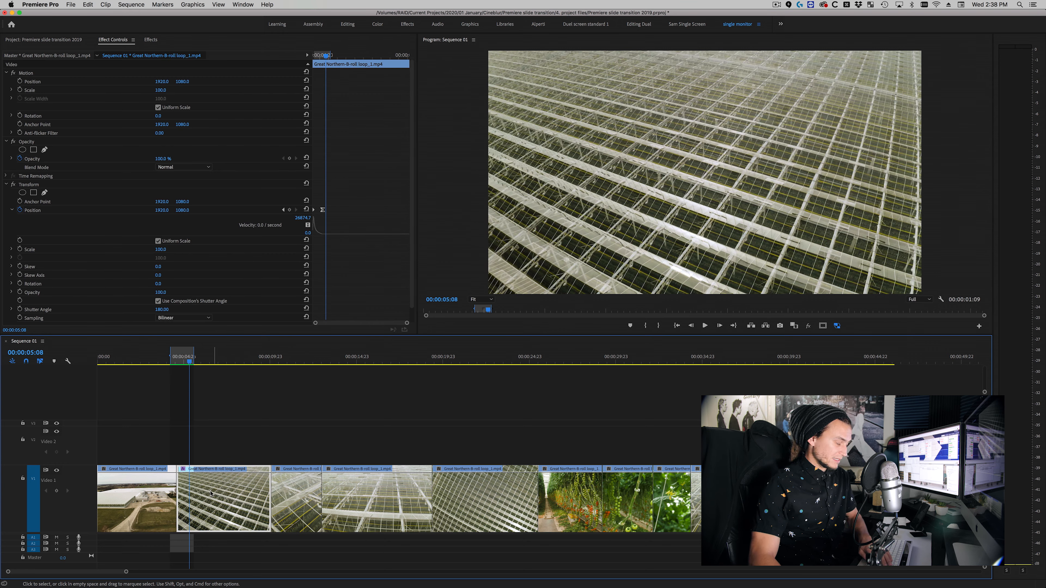
drag(209, 499, 192, 457)
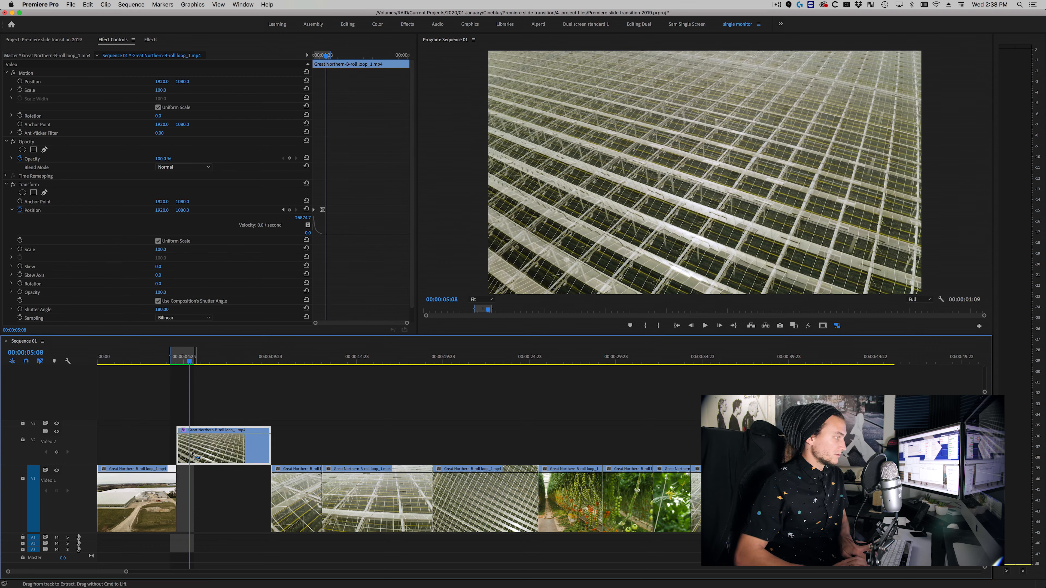
key(shift+super+Left)
key(shift+super+Left)
key(shift+super+Left)
Mark a new in point just before the overlapping clip and play back the slide over the first clip
click(164, 356)
key(i)
click(206, 393)
key(space)
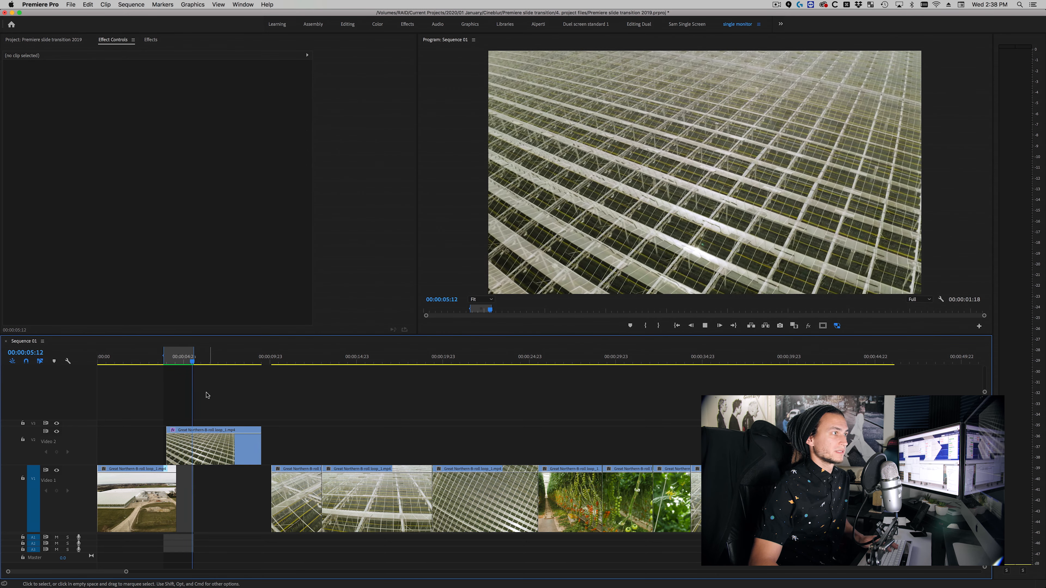
key(space)
key(space)
Save the Video 2 clip's Transform effect as the preset "Smooth Slide, up - on" with the type Anchor to In Point
click(232, 431)
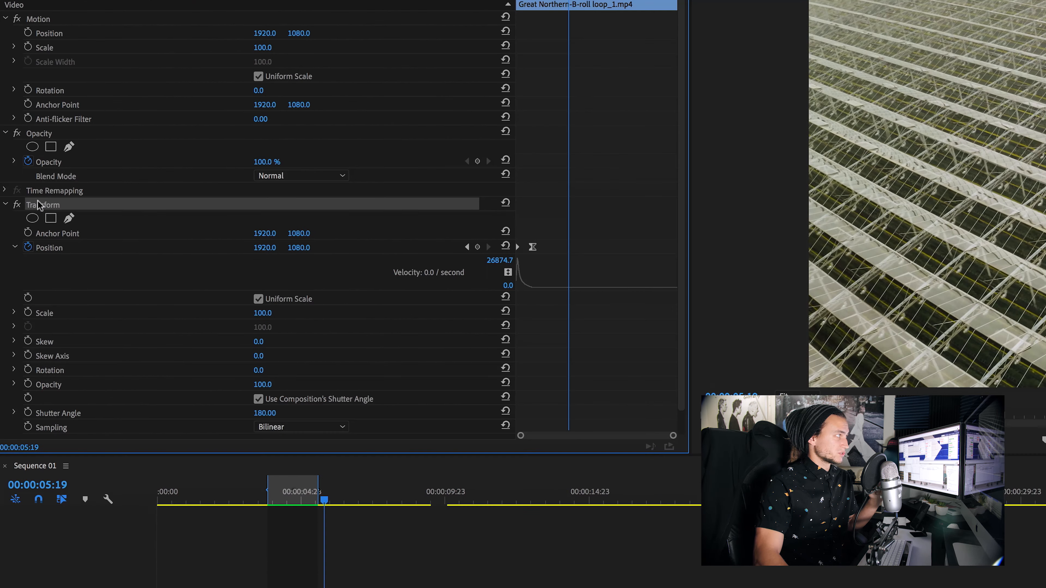
right_click(26, 185)
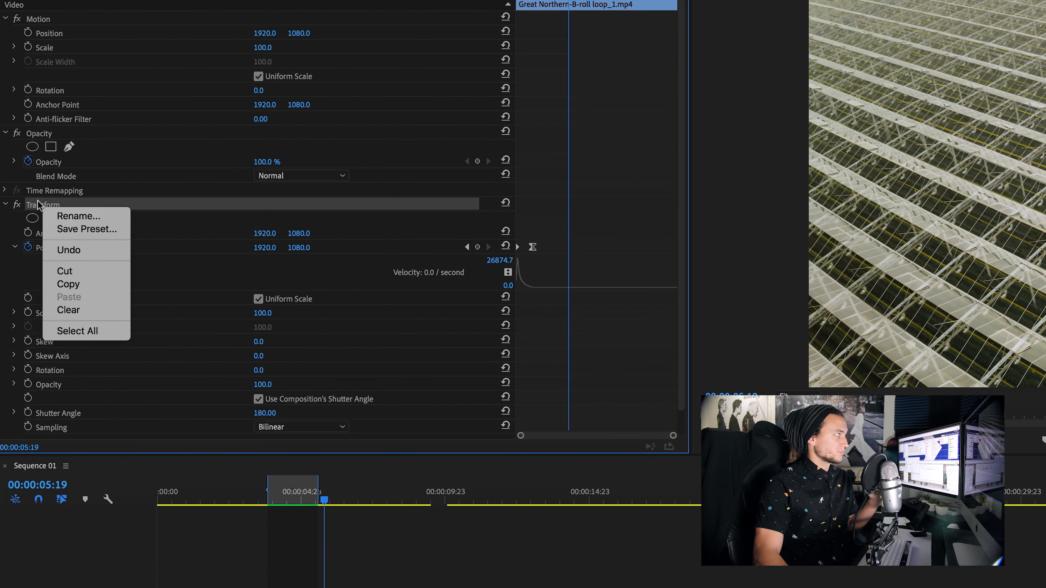
click(72, 228)
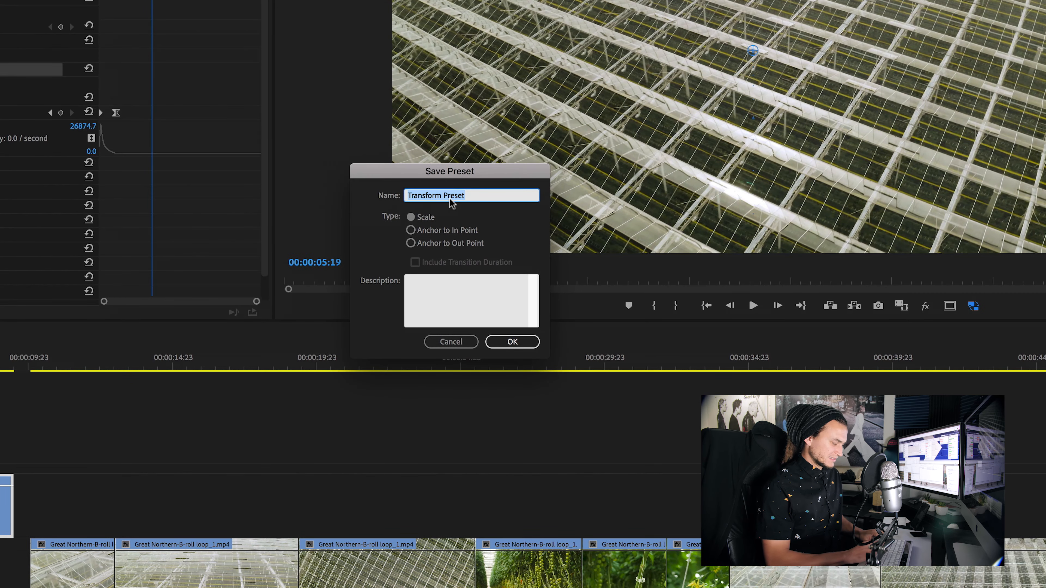
text(Smooth Slide, up - on)
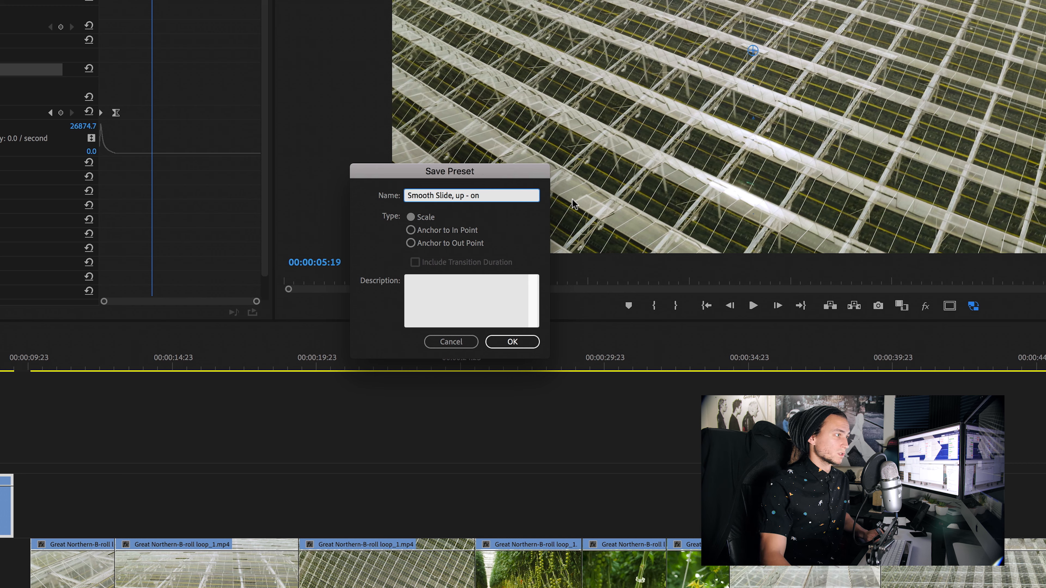
key(Tab)
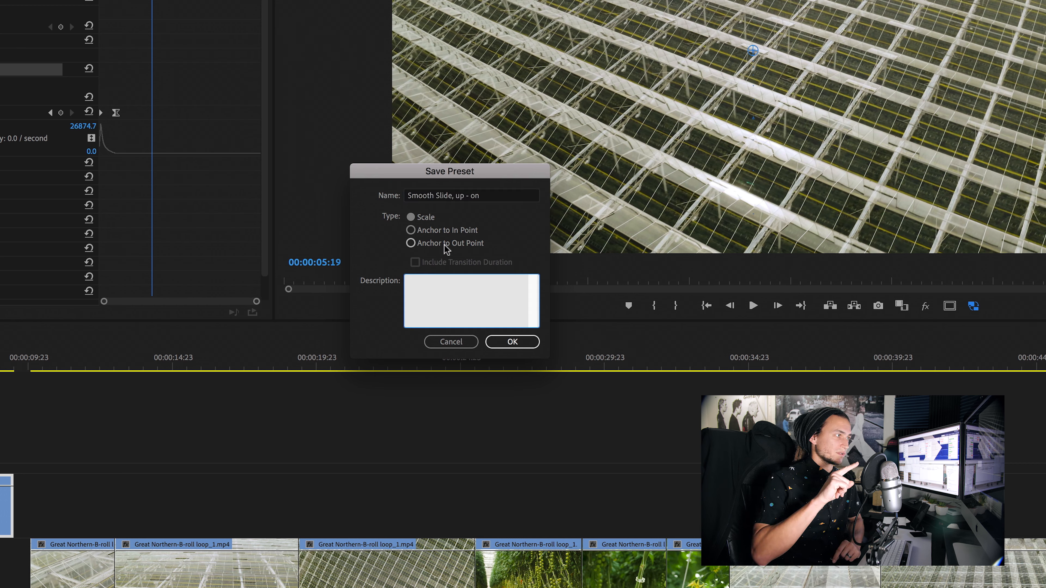
click(429, 233)
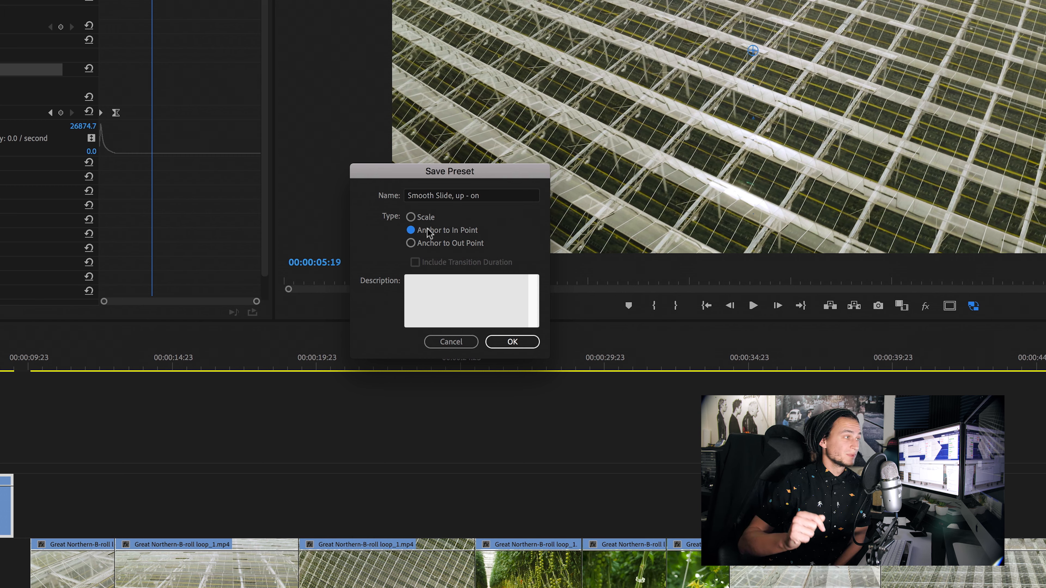
click(511, 341)
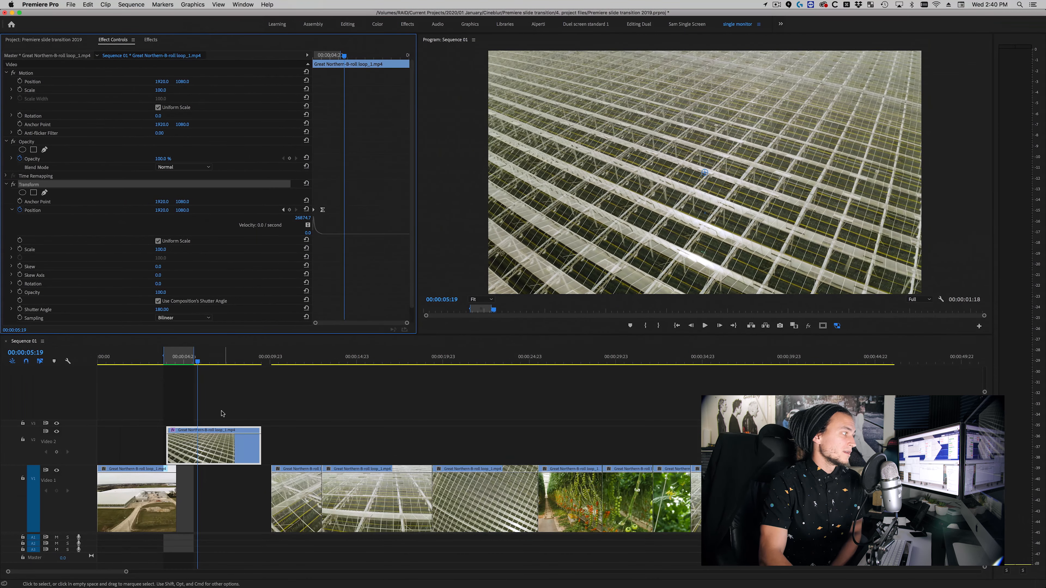
Move the third clip up to Video 3 and shift it earlier so it overlaps the end of the Video 2 clip
click(263, 383)
drag(281, 489, 277, 423)
key(super+Left)
key(super+Left)
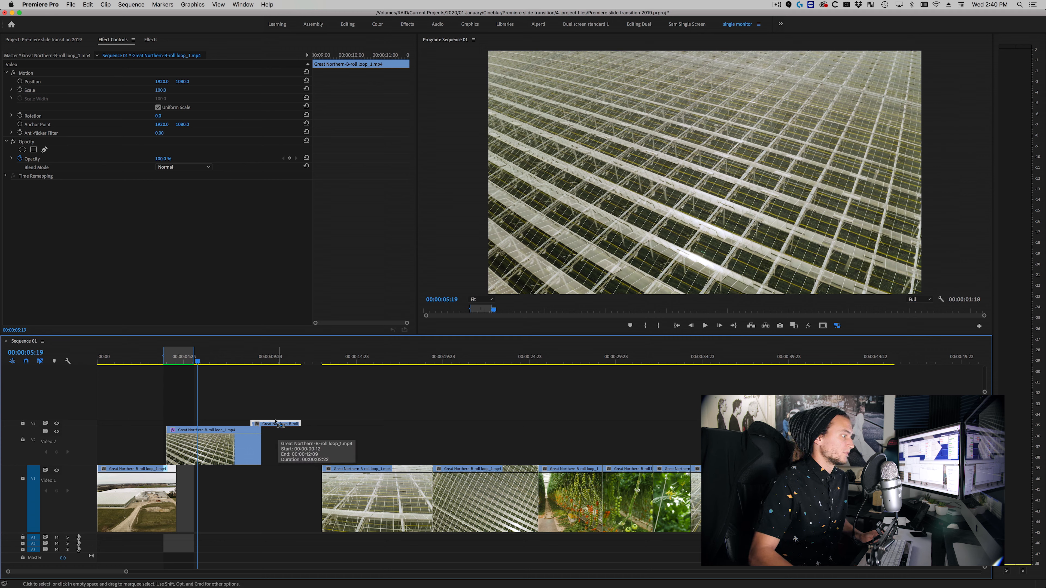
Search the effects for "smooth" and apply the "Smooth Slide, up - on" preset to the Video 3 clip
click(151, 39)
click(54, 50)
text(s)
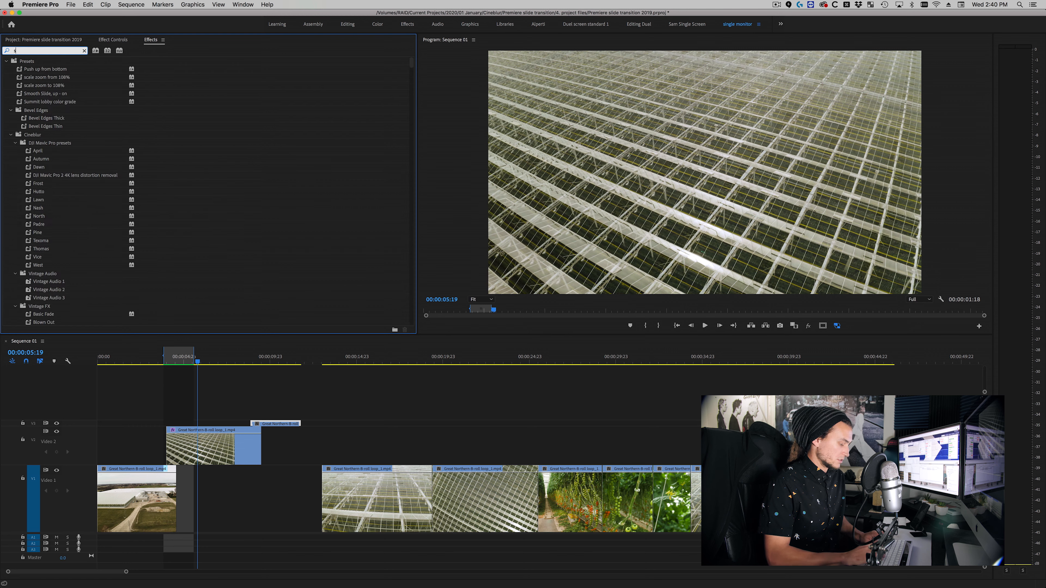
text(mooth)
drag(54, 69, 268, 425)
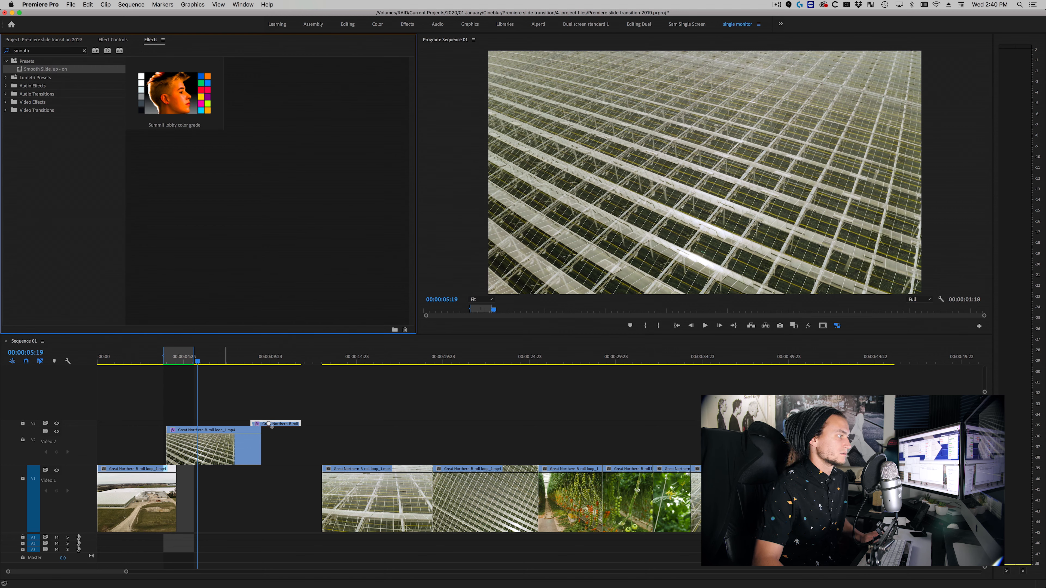
Play back the slide from the Video 2 clip to the Video 3 clip, starting just before the overlap
click(245, 359)
key(space)
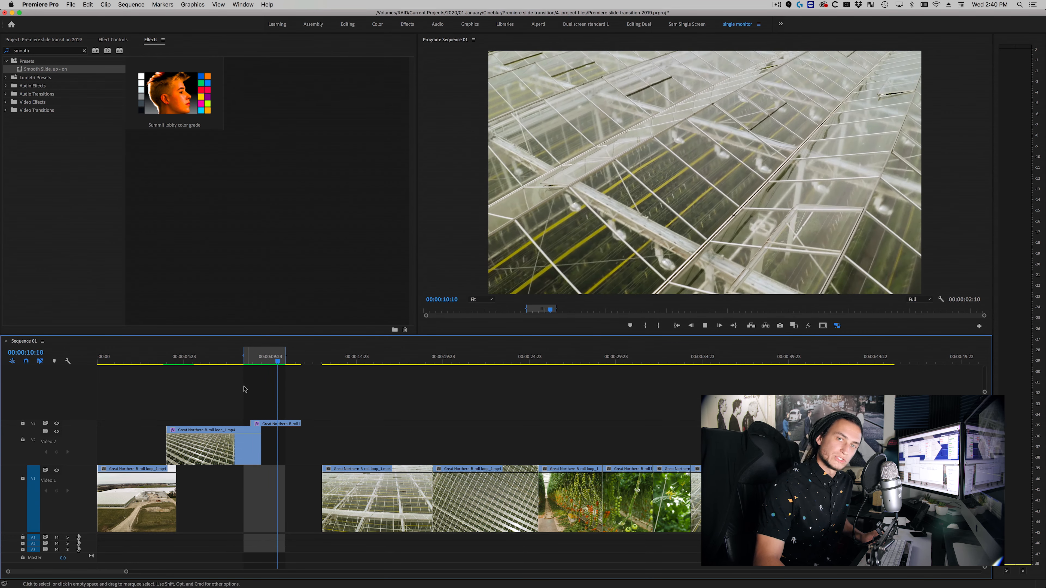
key(space)
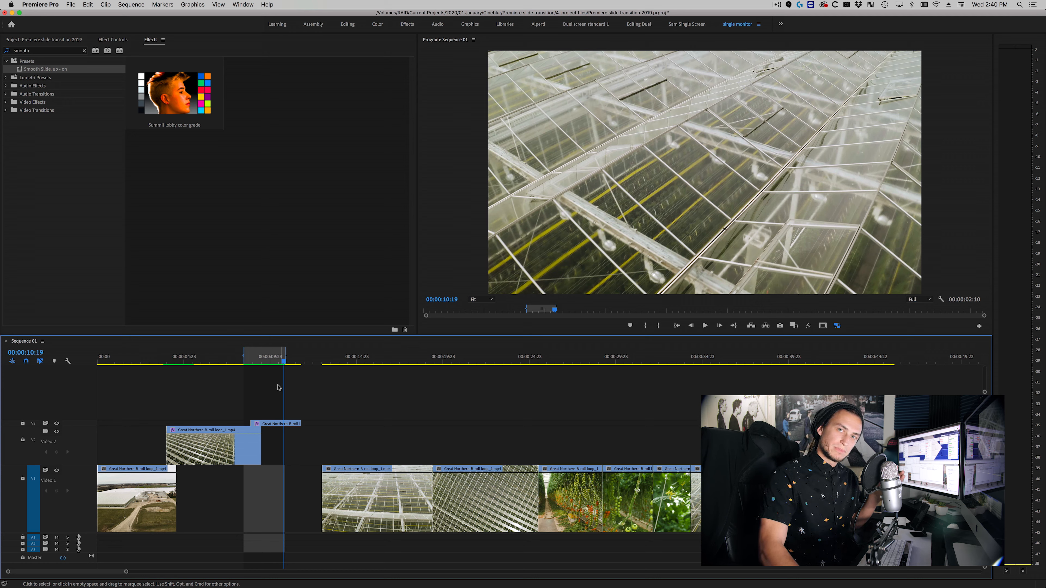
Move the fourth clip from Video 1 up to Video 2, starting where the Video 3 clip ends, and save the project
drag(362, 478, 342, 437)
key(super+s)
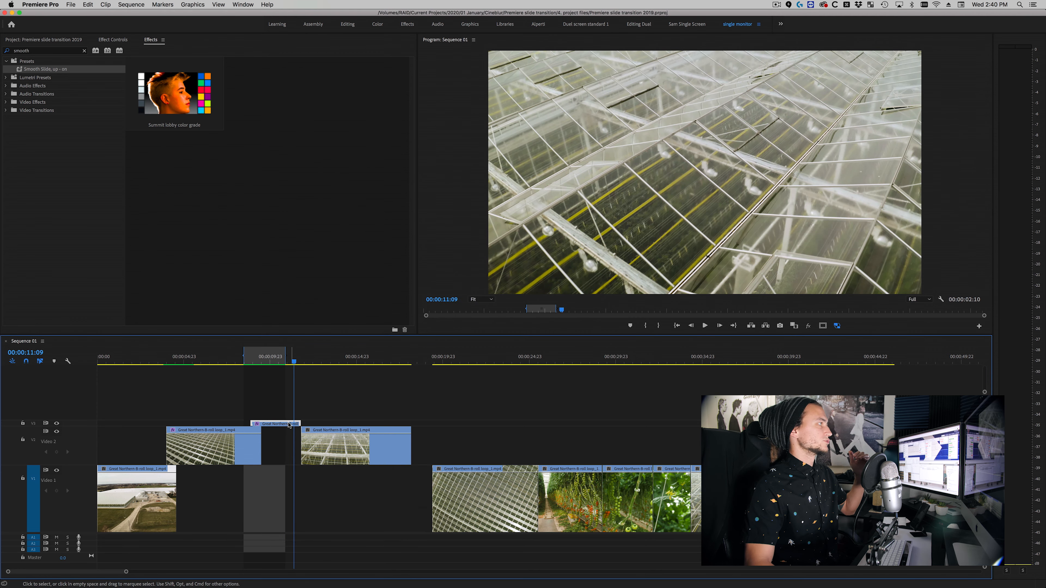
Duplicate the "Smooth Slide, up - on" Transform effect on the Video 3 clip
click(113, 40)
click(7, 185)
click(30, 185)
key(super+c)
key(super+v)
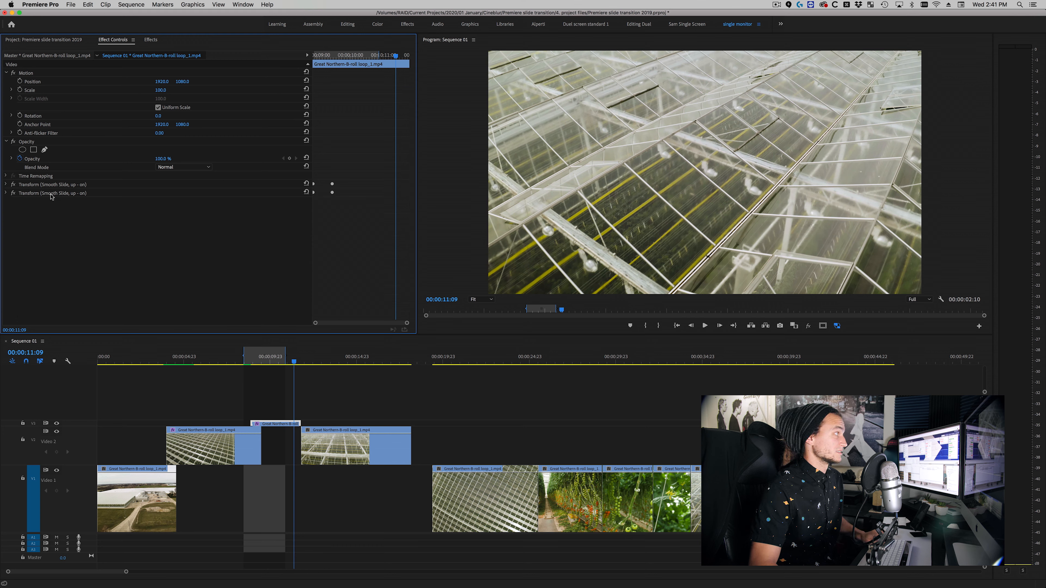
Rename the duplicated Transform effect to "Smooth Slide, up - off"
click(35, 193)
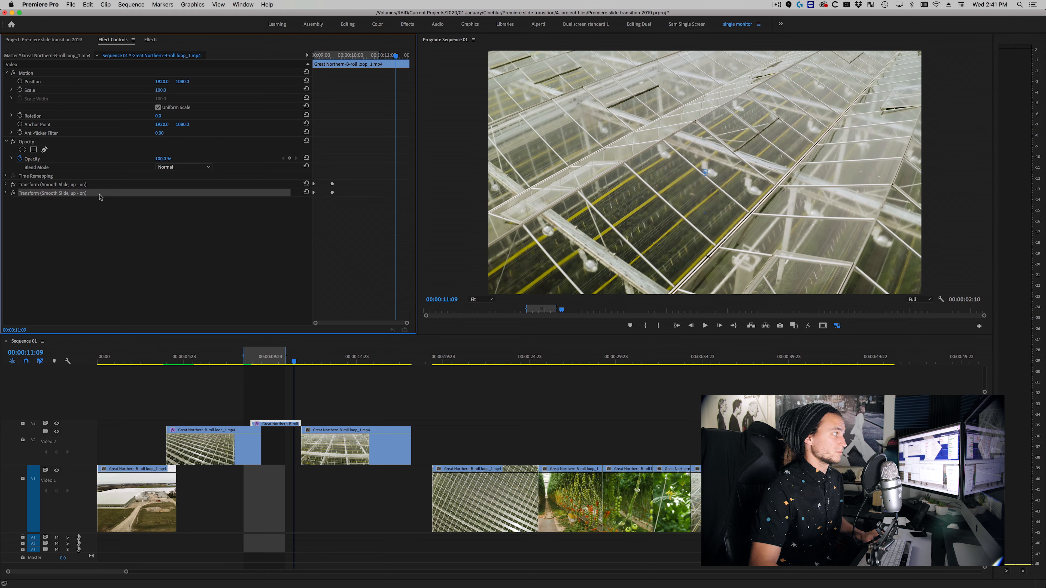
right_click(64, 196)
click(75, 201)
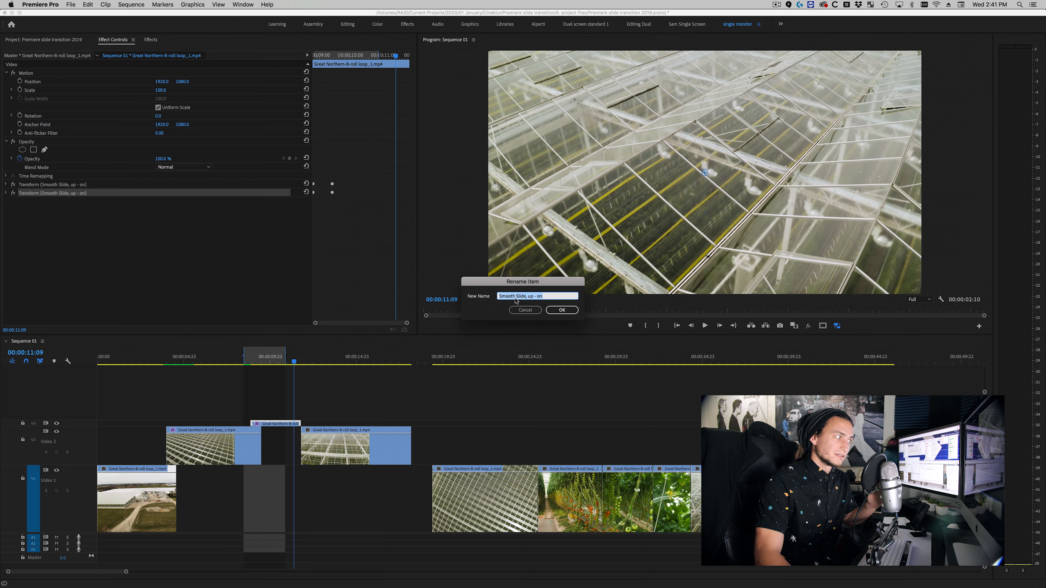
click(559, 297)
key(BackSpace)
text(ff)
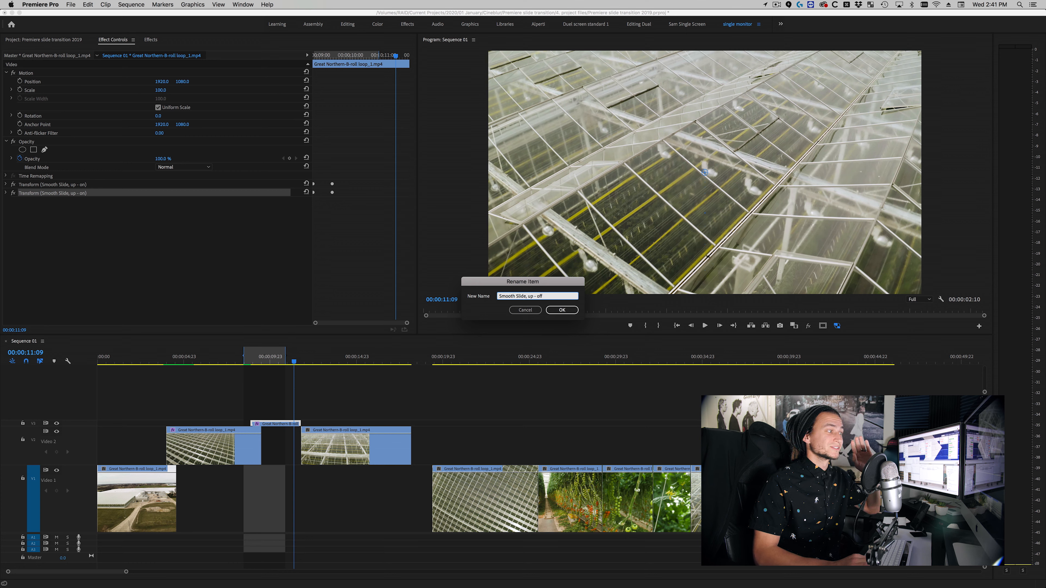
key(Return)
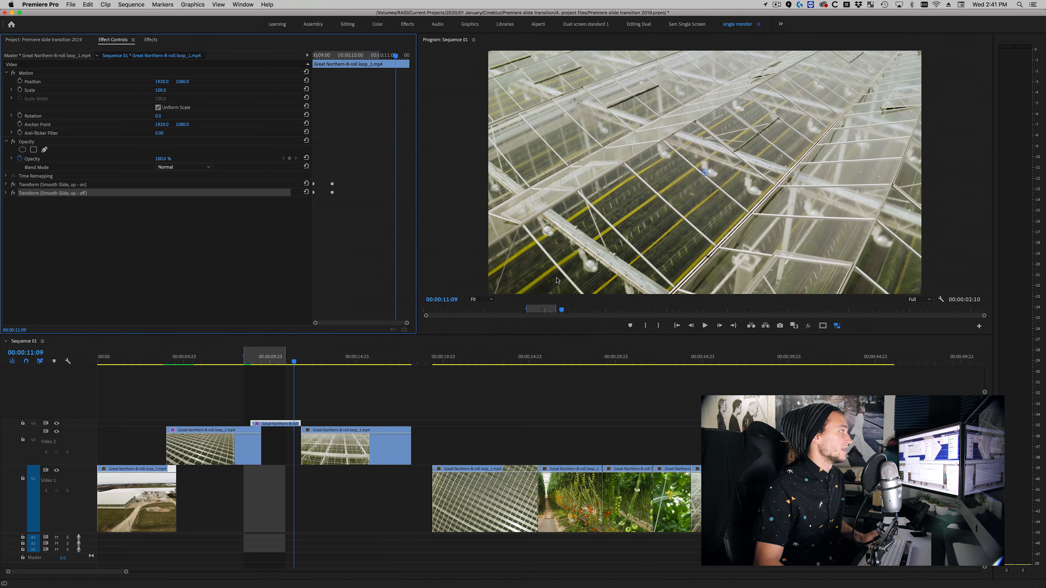
Move both Position keyframes of the "Smooth Slide, up - off" Transform to the end of the clip
click(5, 192)
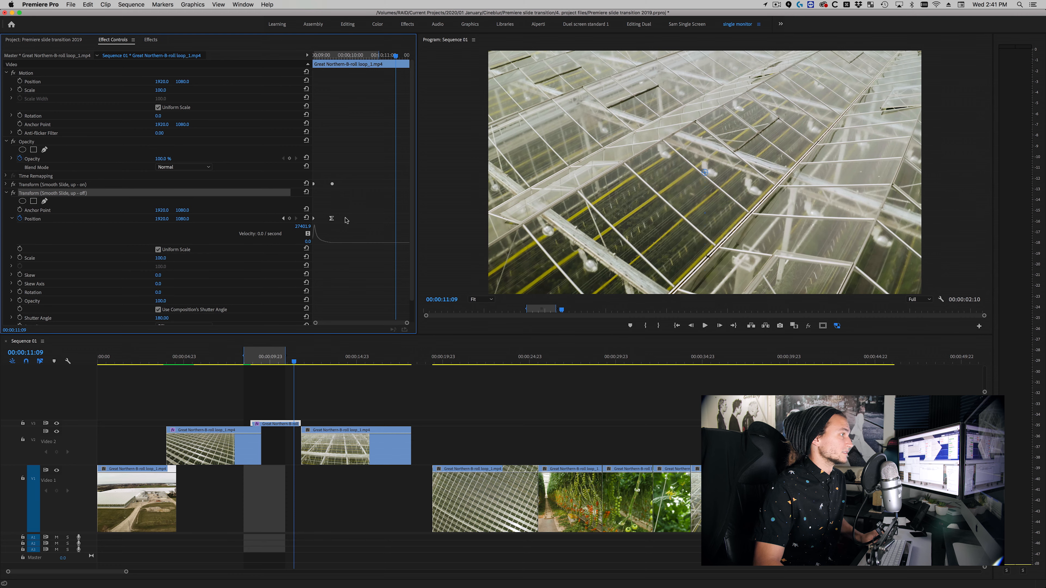
drag(347, 219, 310, 224)
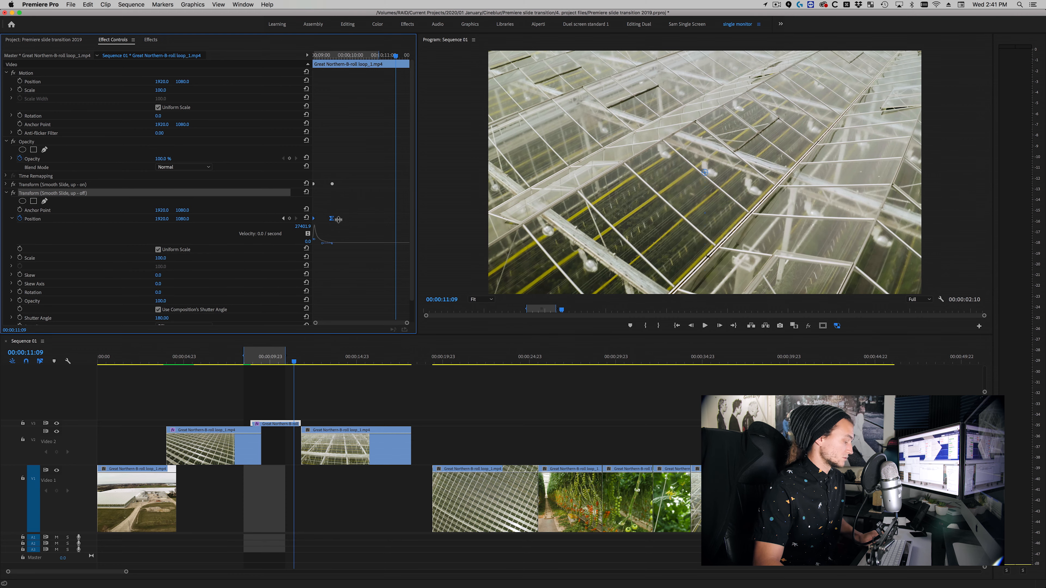
key(grave)
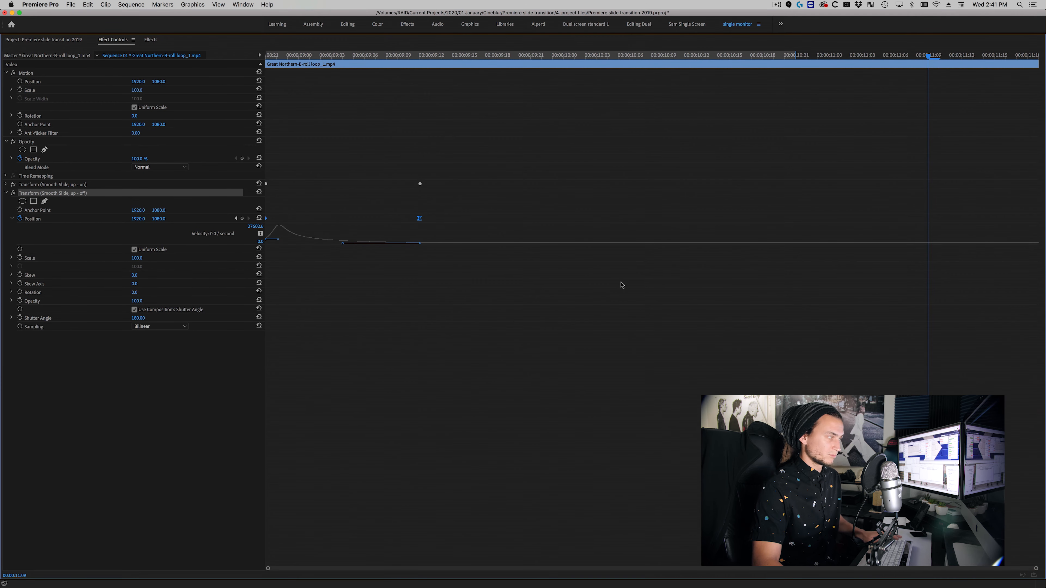
drag(418, 220, 1042, 219)
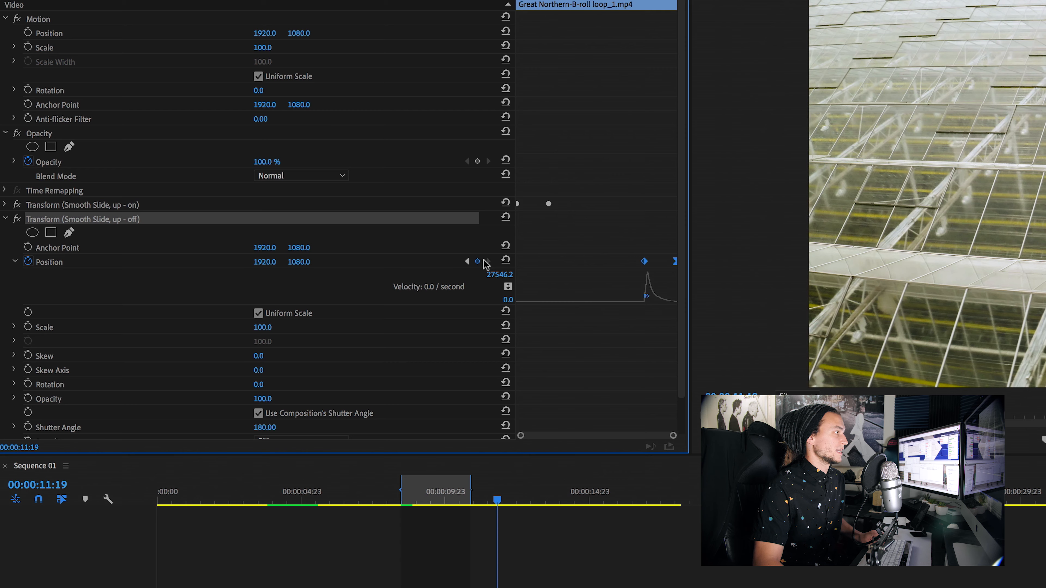
Set the vertical position of the "up - off" Transform's last keyframe to -1080
click(298, 262)
text(-1080)
key(Return)
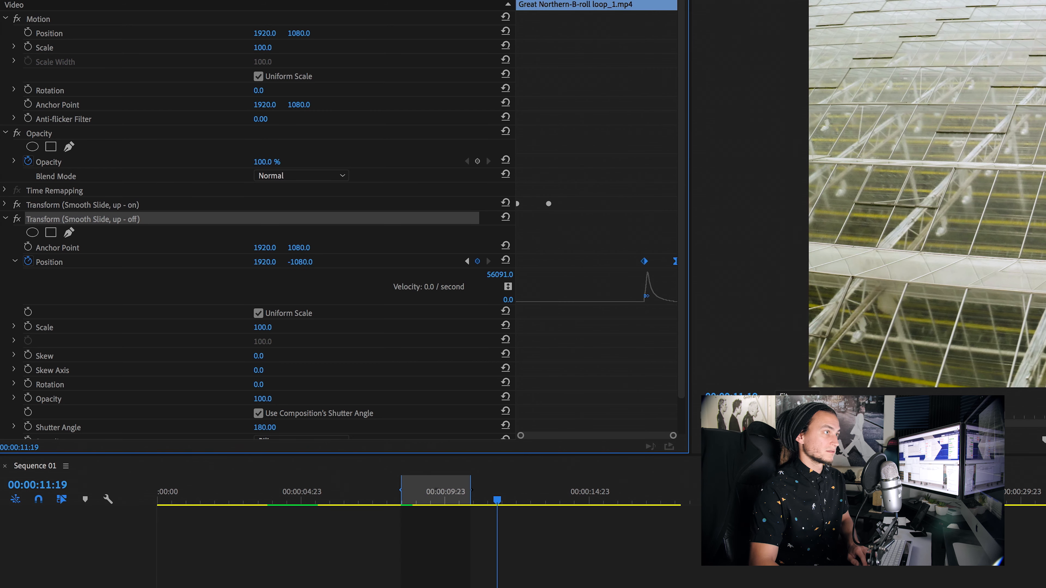
Set the vertical position of the "up - off" Transform's first keyframe to 1080
key(Left)
key(Left)
key(Left)
key(Left)
key(Left)
key(Left)
key(Left)
key(Left)
key(Left)
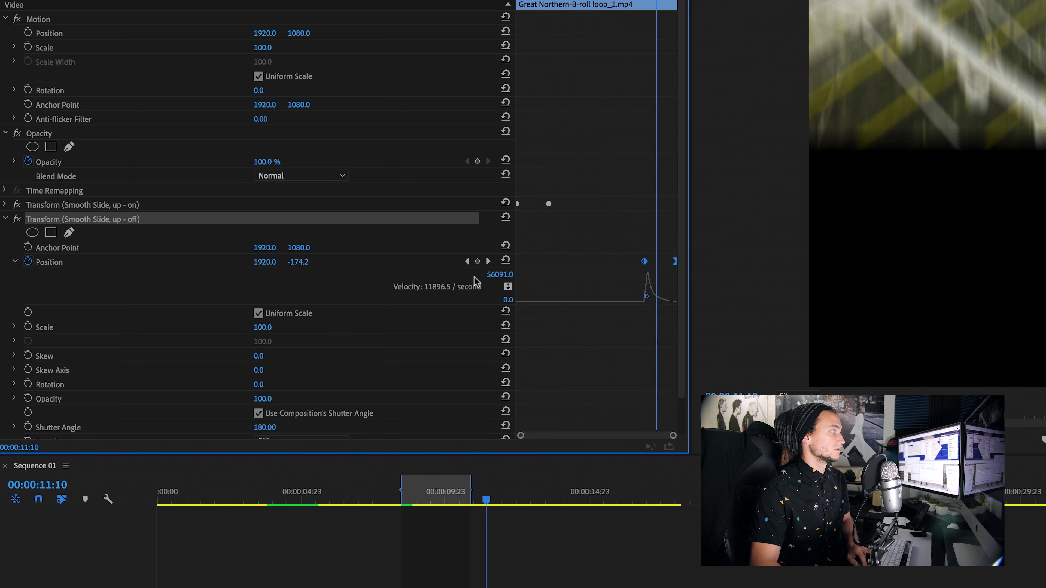
click(465, 262)
click(299, 262)
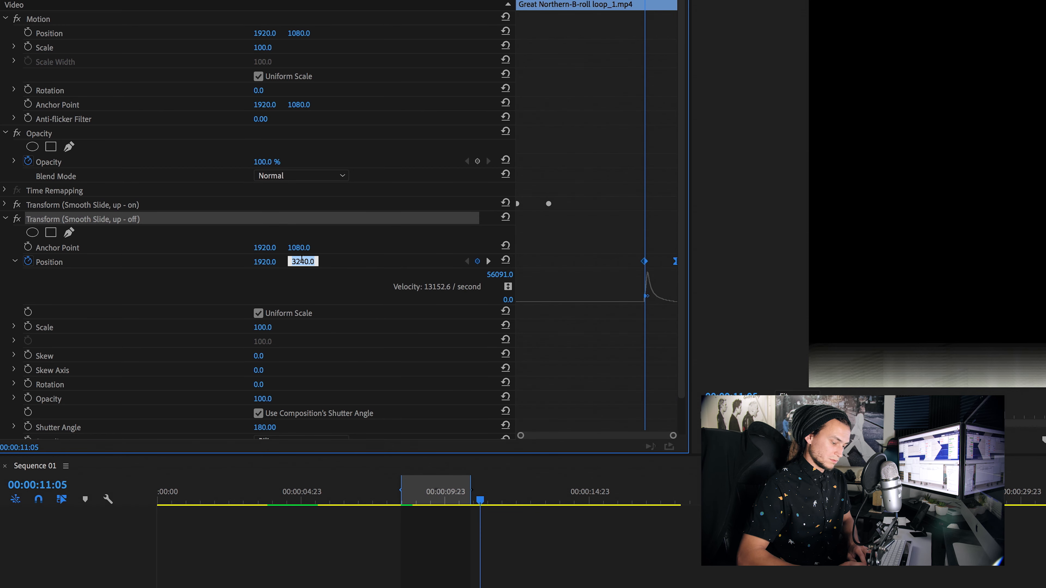
text(108)
key(Return)
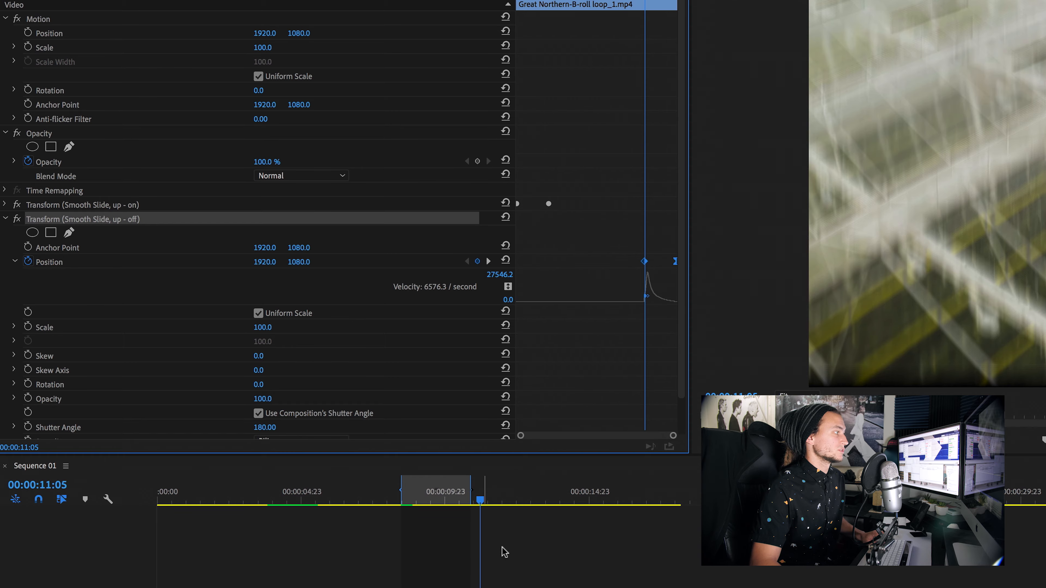
Play back the transition from the Video 3 clip to the last clip on Video 2
click(497, 548)
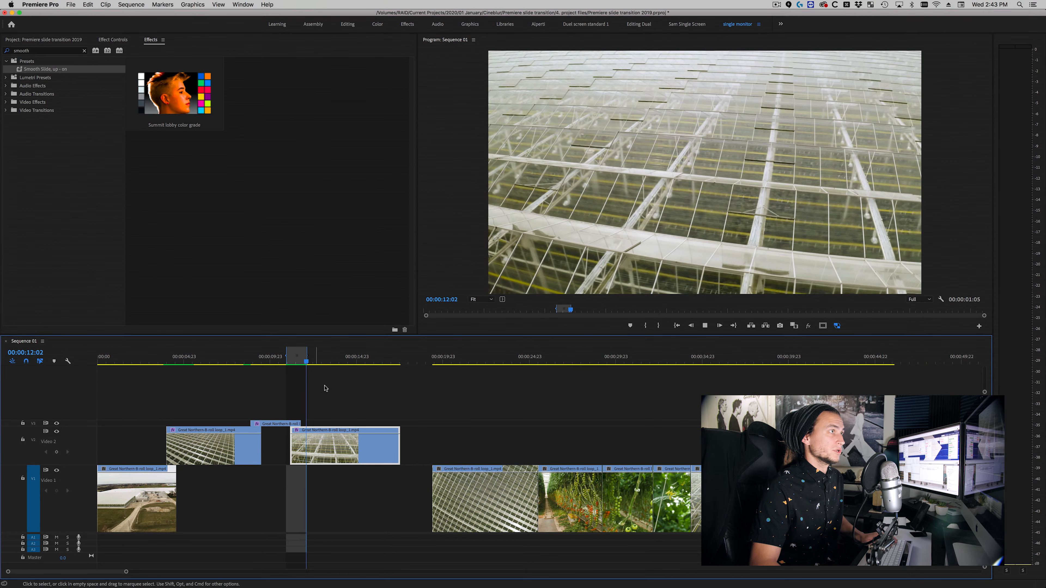
key(space)
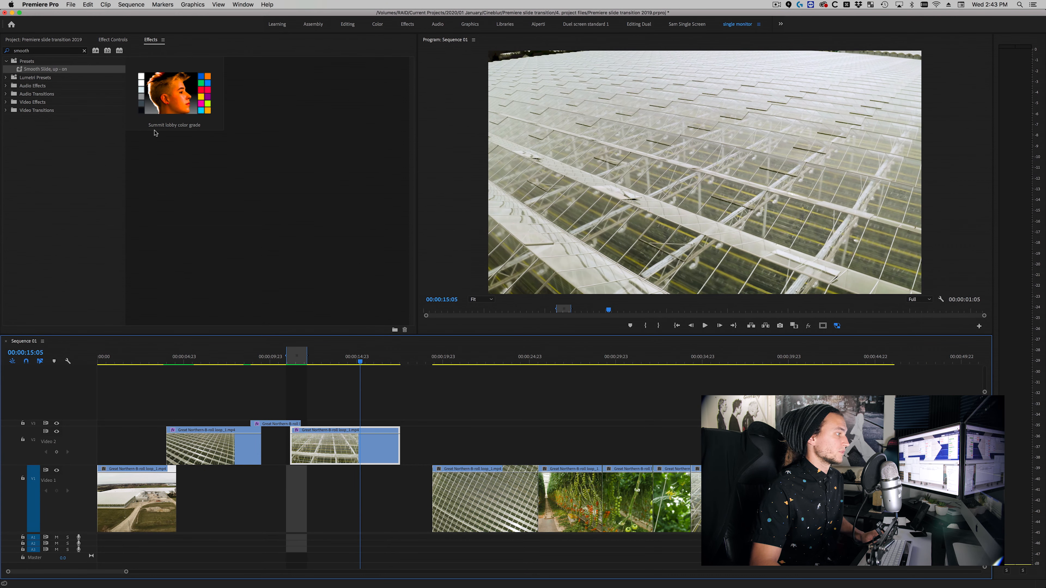
Save the Video 3 clip's second Transform as the preset "Smooth Slide, up - off" with the type Anchor to Out Point
click(118, 41)
click(7, 184)
right_click(45, 192)
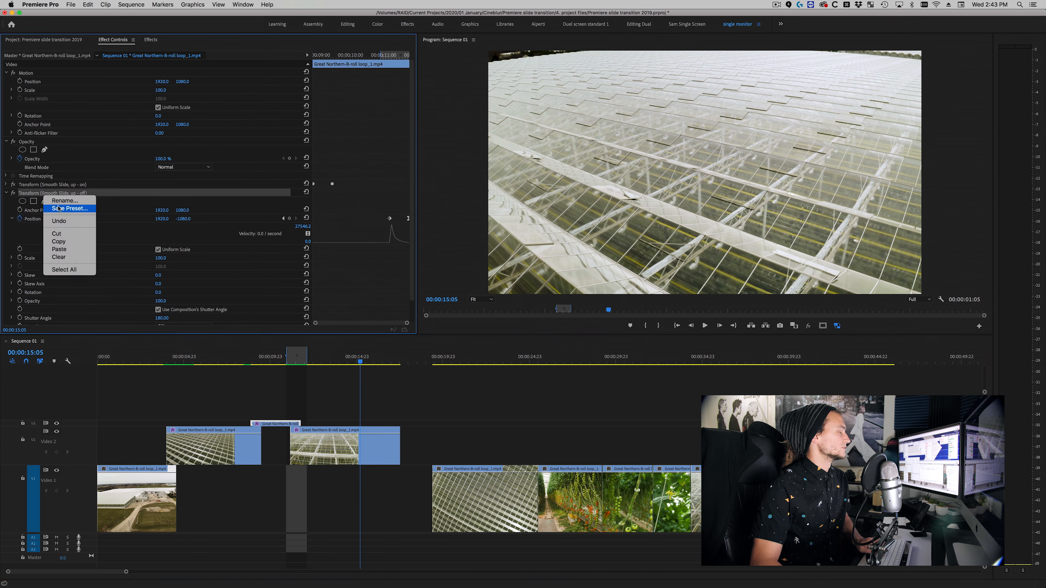
click(68, 209)
text(Sm)
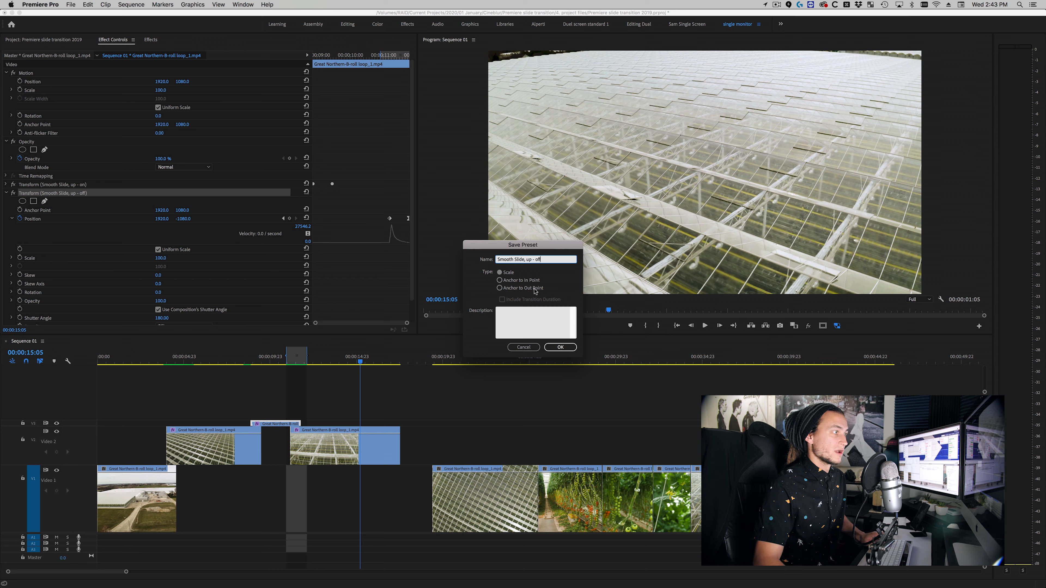
text(ooth Slide, up - off)
click(511, 288)
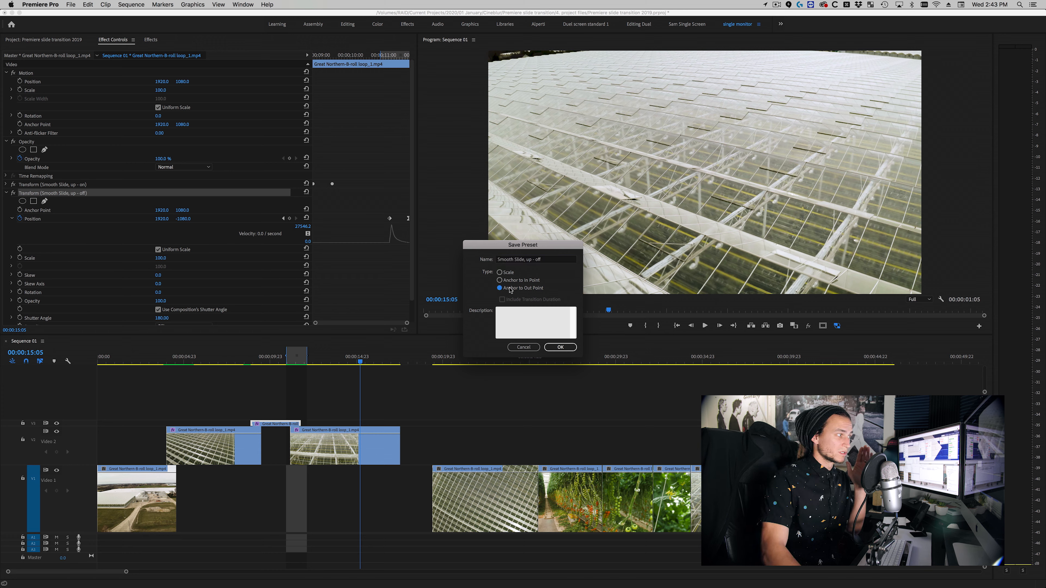
click(560, 347)
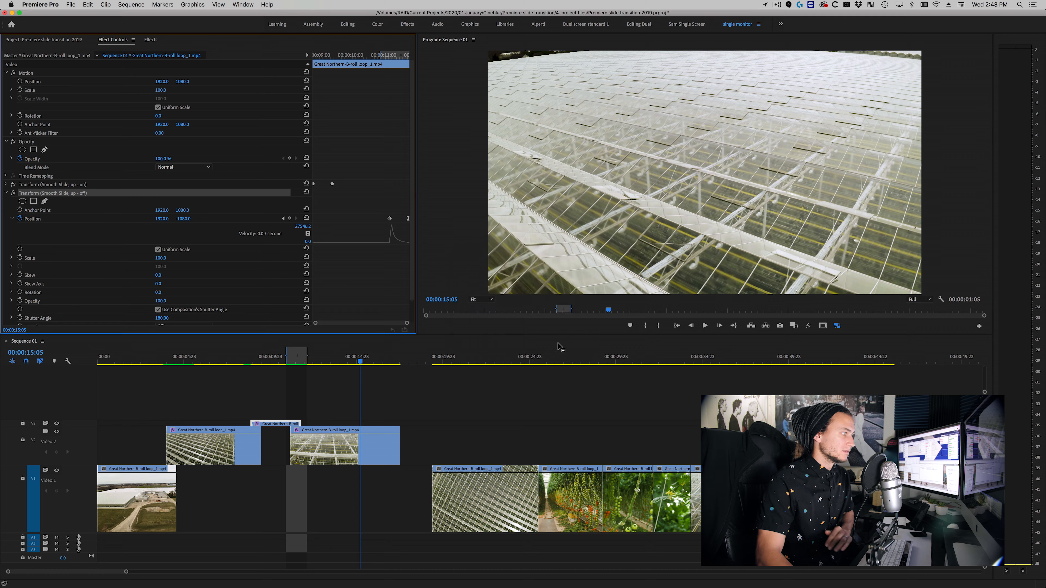
Apply the "Smooth Slide, up - off" preset to the last clip on Video 2
click(376, 453)
drag(373, 363, 390, 362)
click(147, 39)
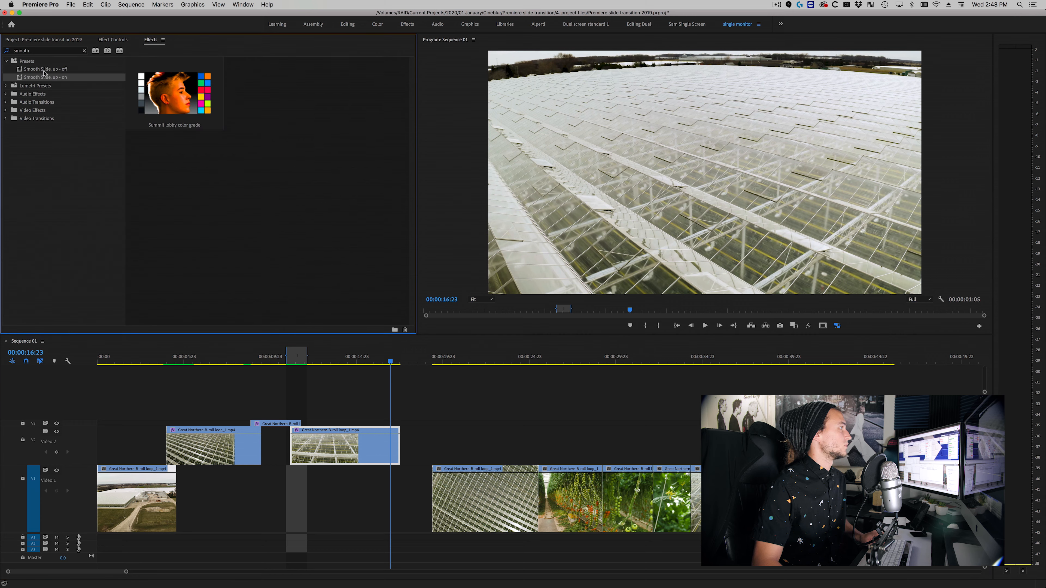
drag(48, 70, 373, 452)
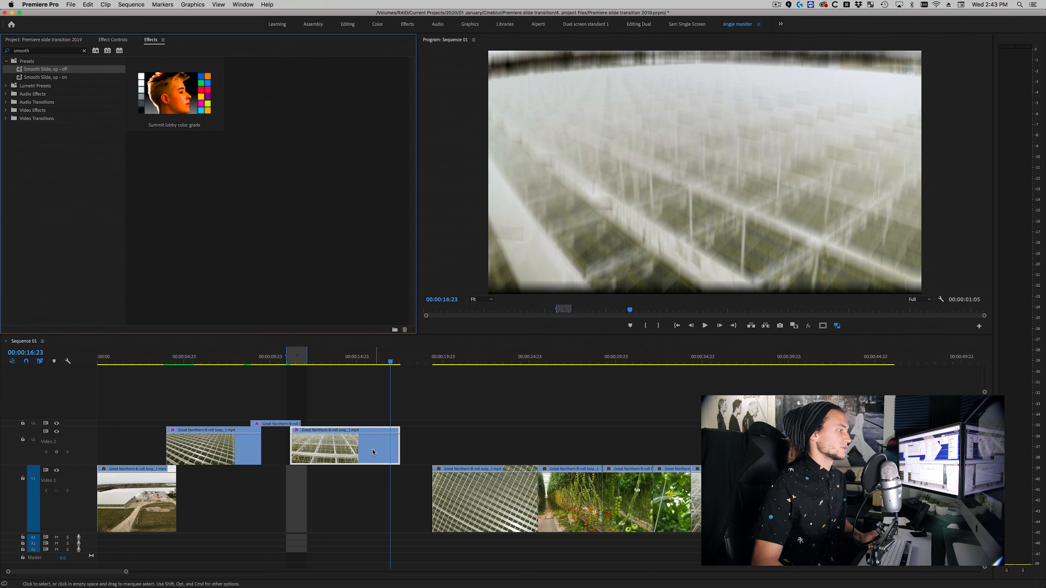
Set the vertical position of the applied "up - off" Transform's last keyframe to 3240 and return to before the slide
click(113, 39)
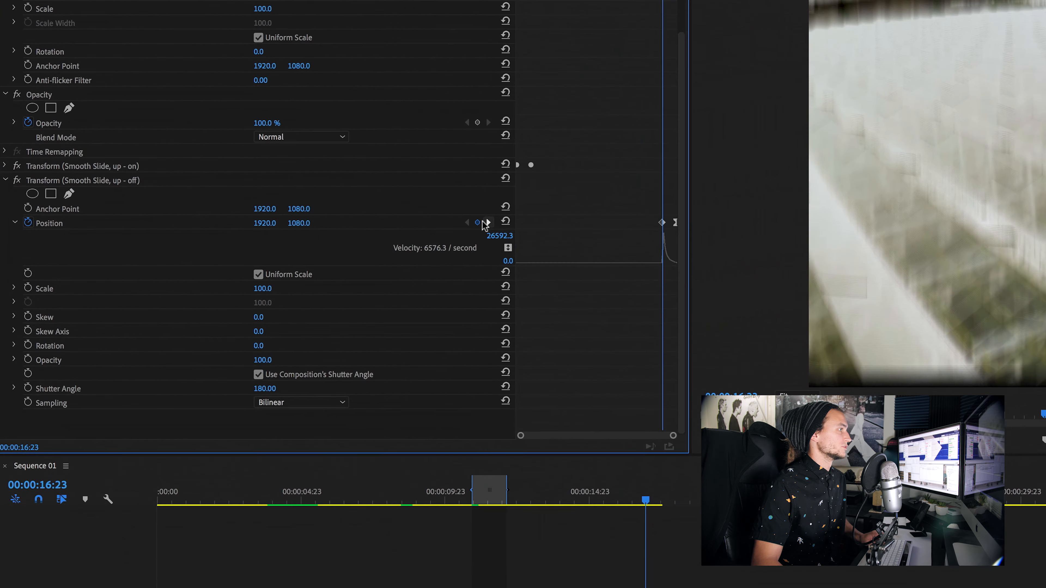
click(296, 210)
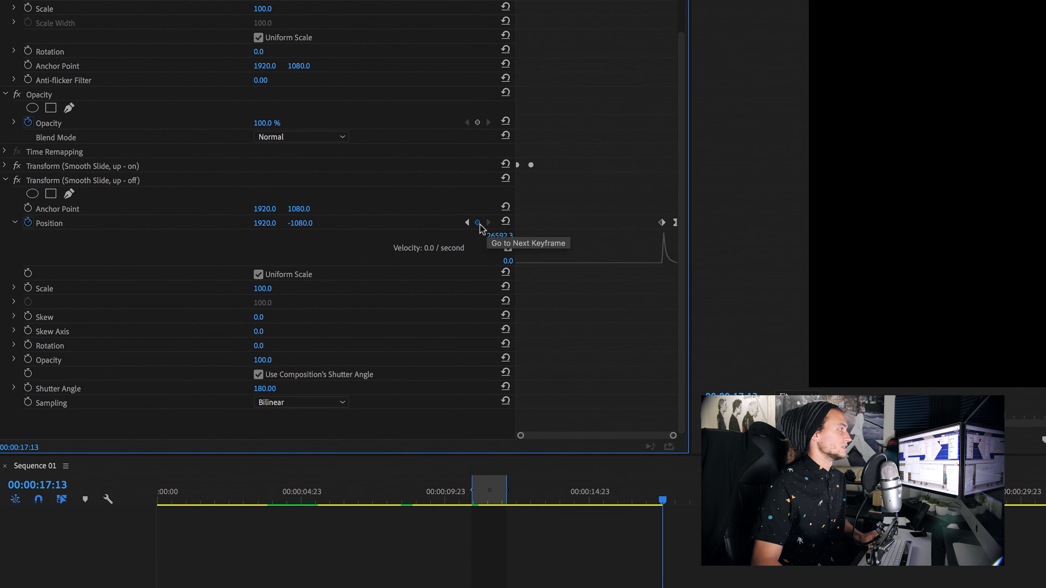
click(299, 222)
text(3240)
key(Return)
drag(662, 500, 636, 502)
Save the last Video 2 clip's second Transform as the preset "Smooth Slide, down - off" with the type Anchor to Out Point
right_click(68, 181)
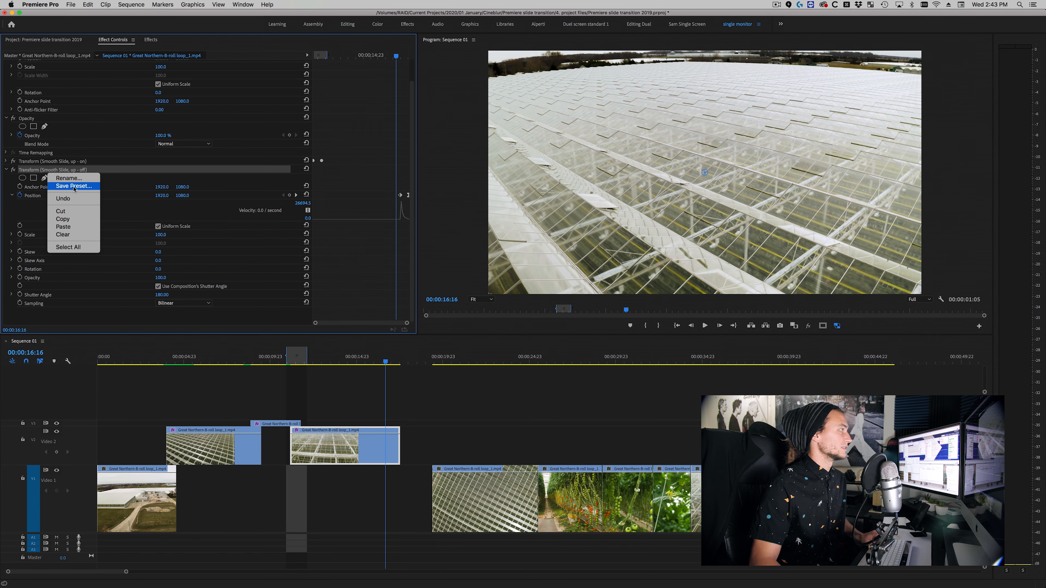
click(115, 211)
text(Sm)
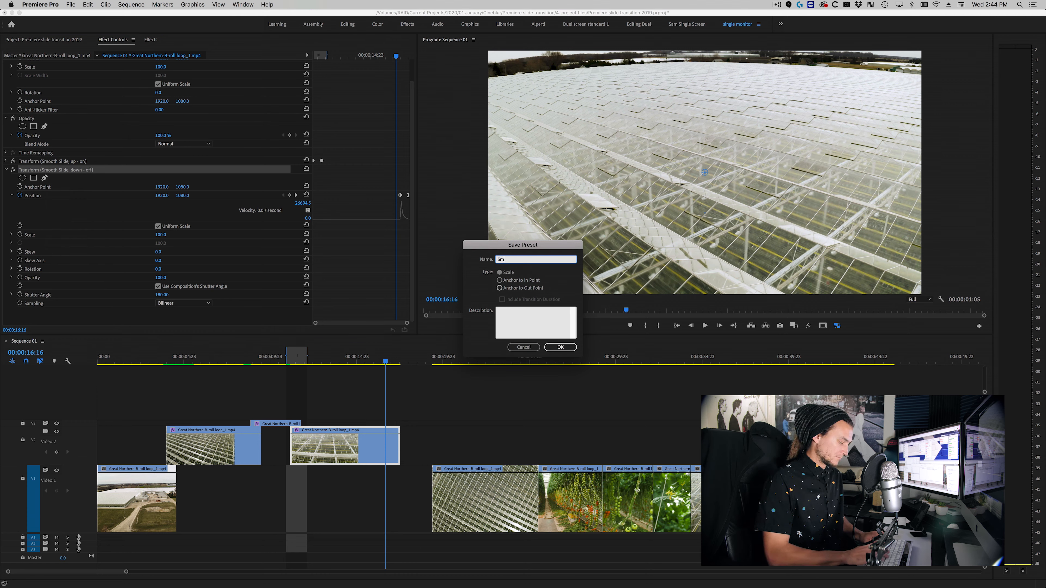
text(ooth Slide)
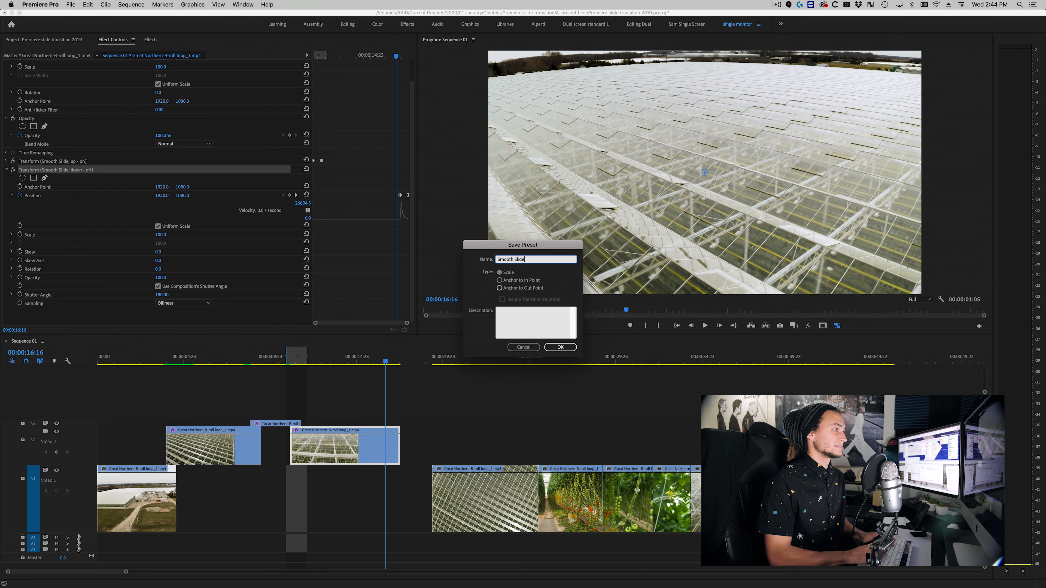
text(, down - off)
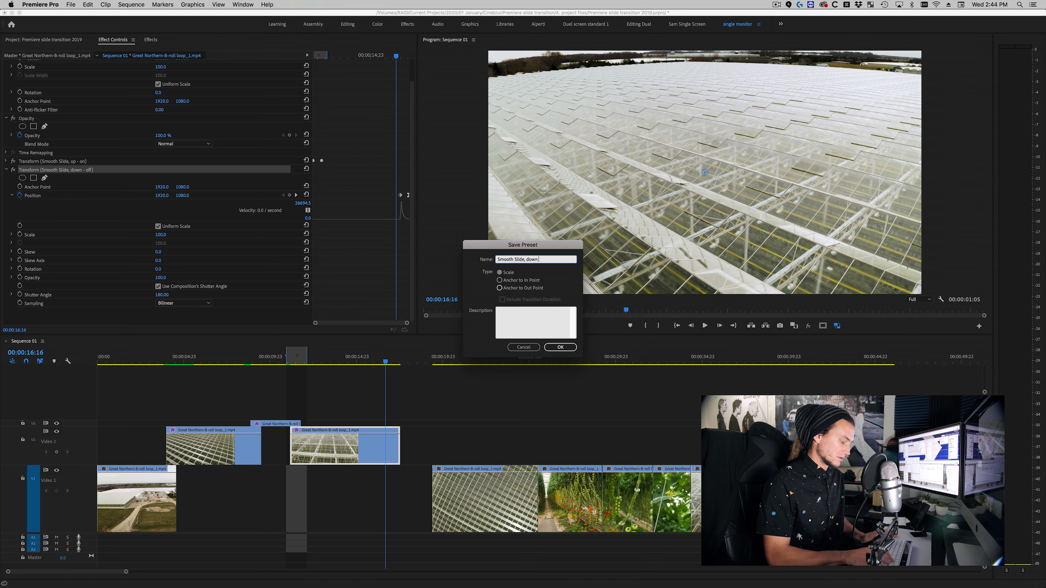
click(501, 288)
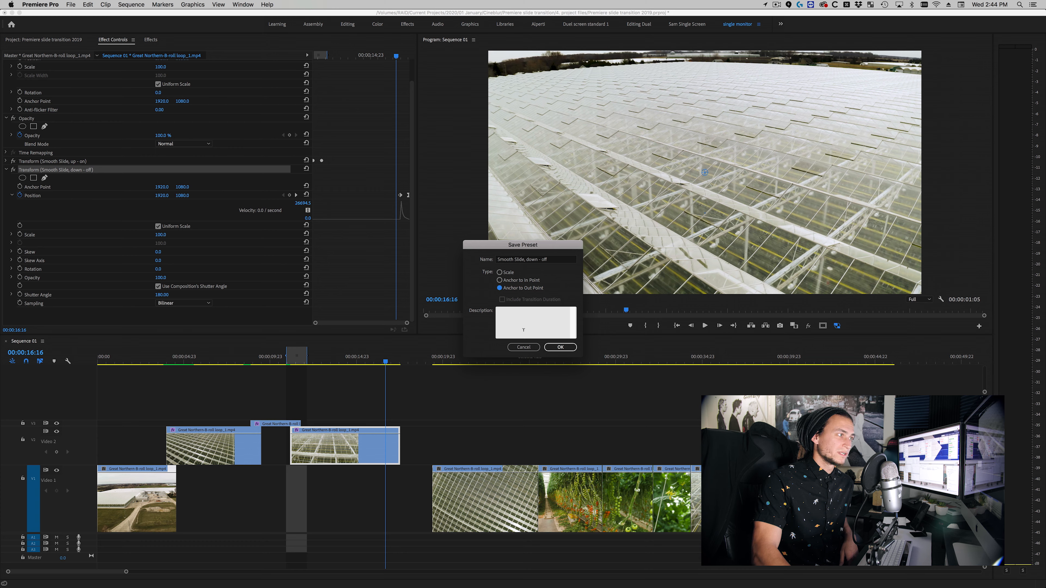
click(546, 259)
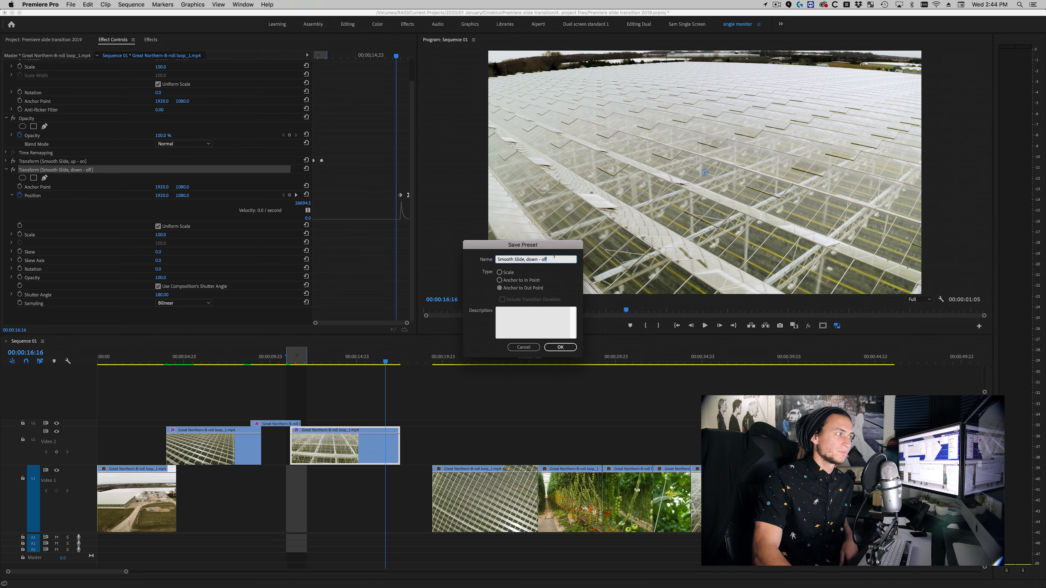
click(560, 347)
Move the first clip after the gap on Video 1 up to Video 2, with its end overlapping the start of the following tomato-plant clip
click(451, 381)
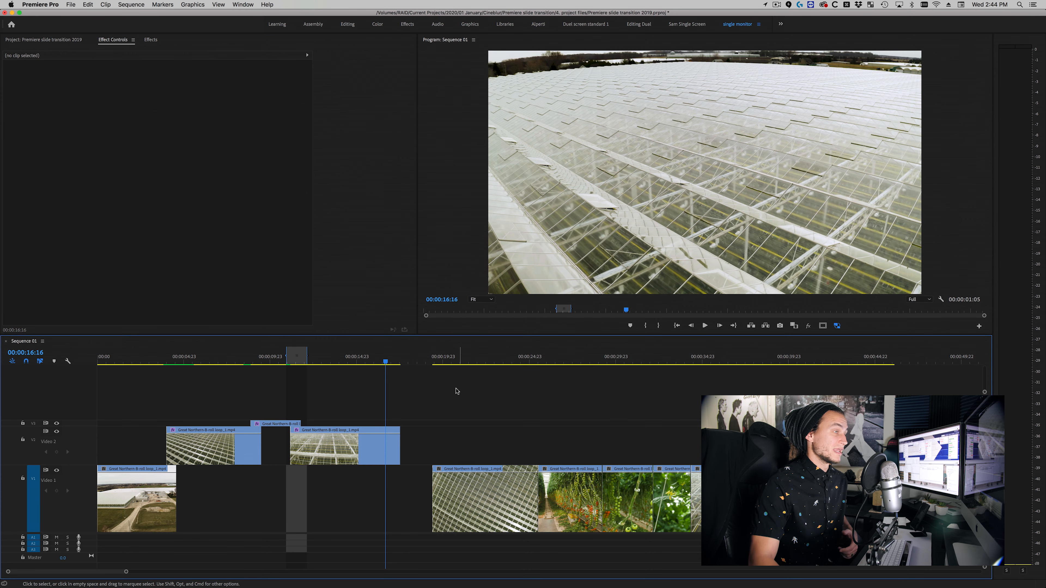
drag(449, 360, 465, 361)
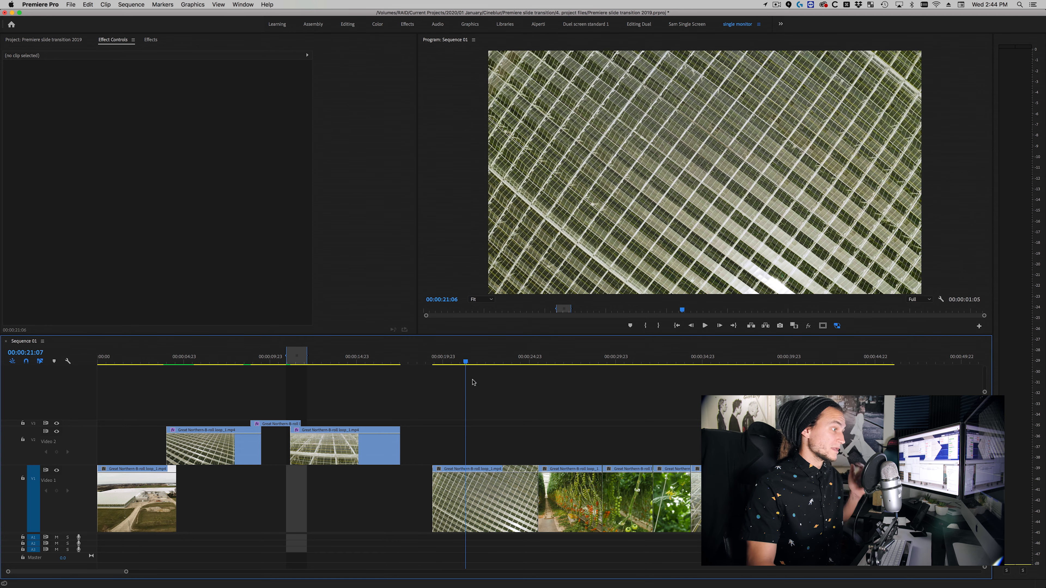
click(525, 494)
drag(525, 495, 518, 442)
key(Down)
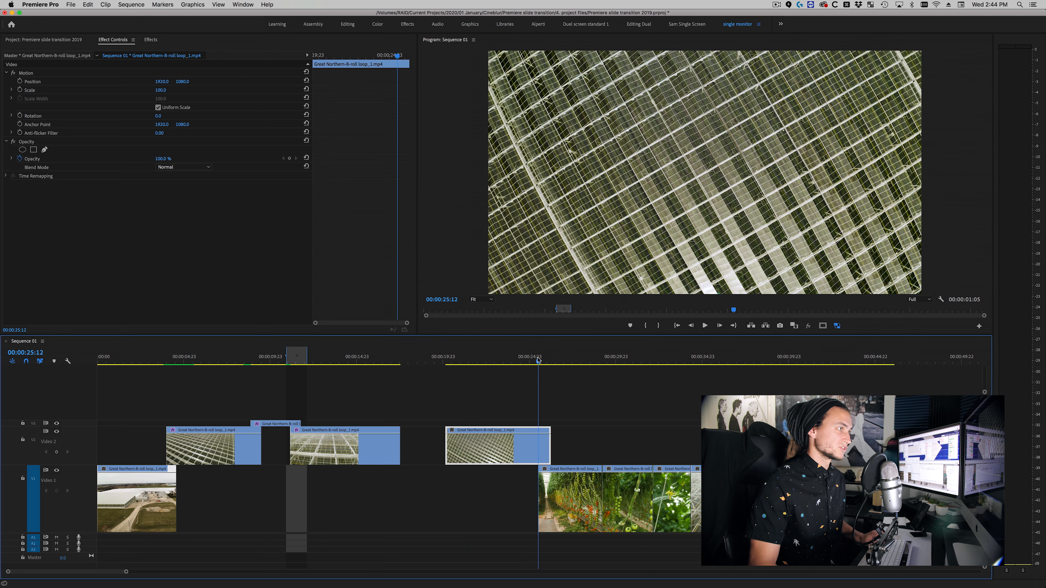
Apply the "Smooth Slide, down - off" preset to the moved Video 2 clip and play back its transition to the tomato-plant clip
click(151, 40)
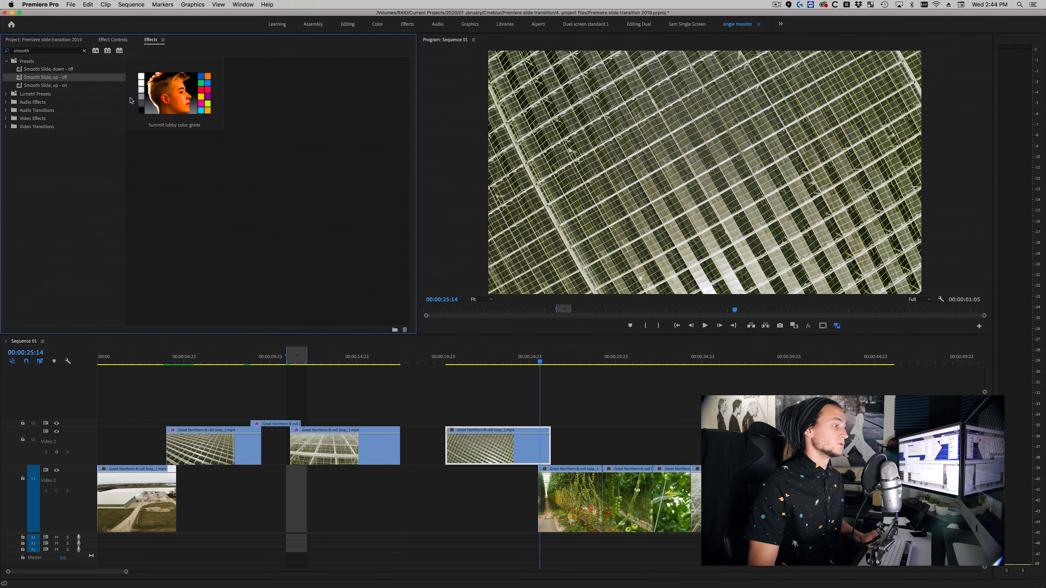
click(47, 70)
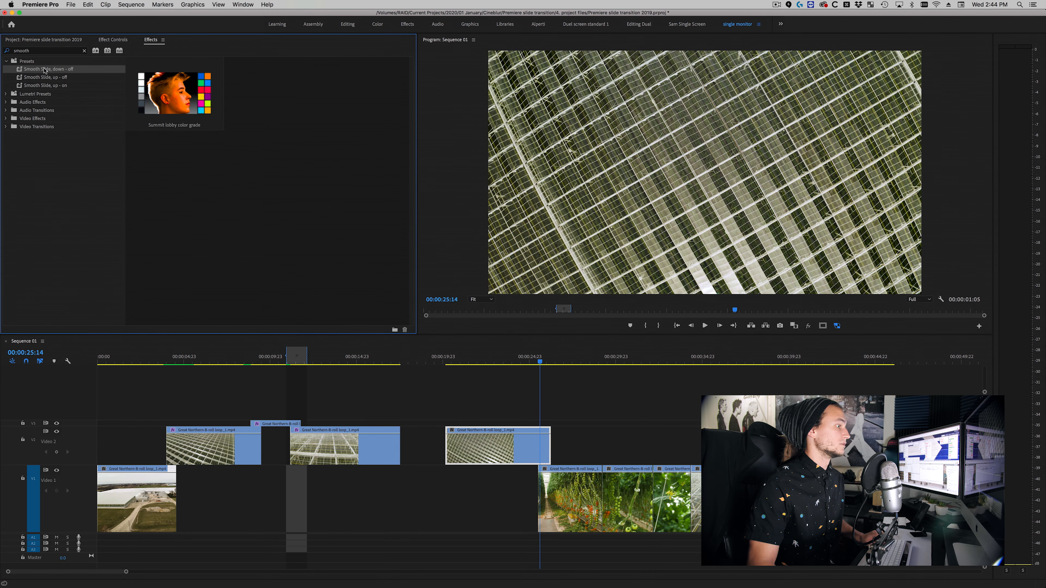
click(570, 394)
key(space)
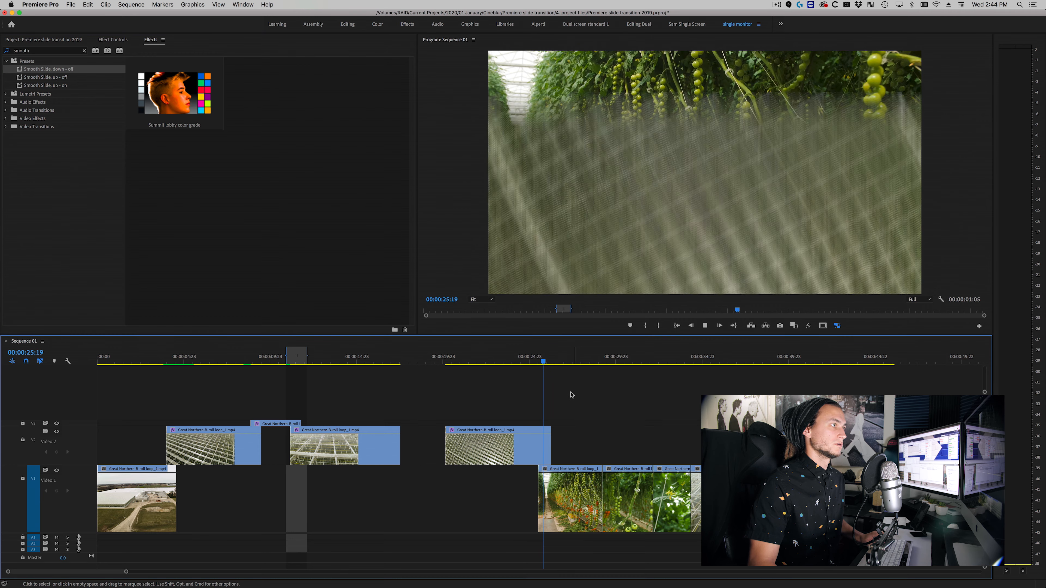
key(space)
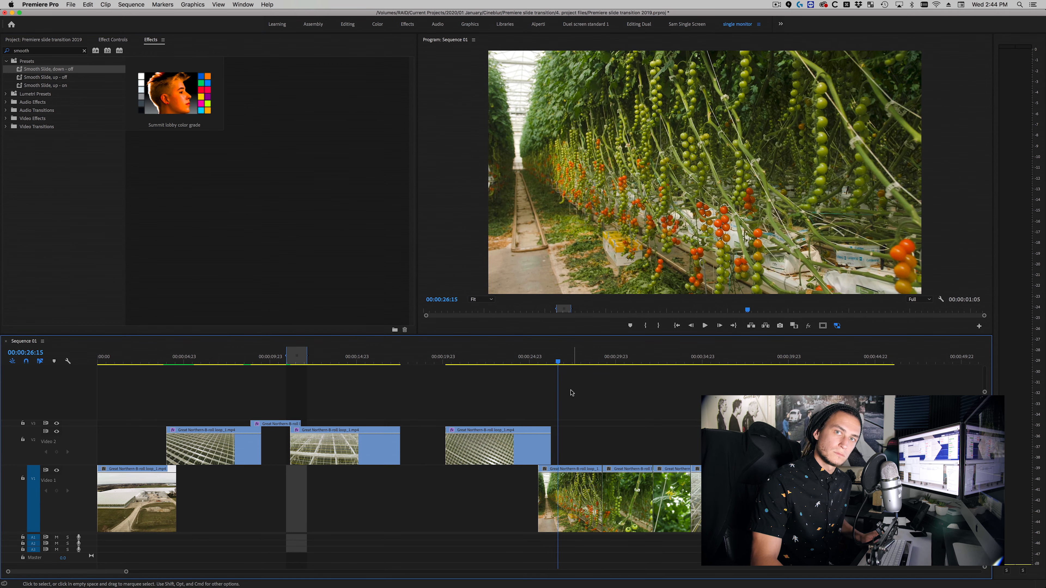